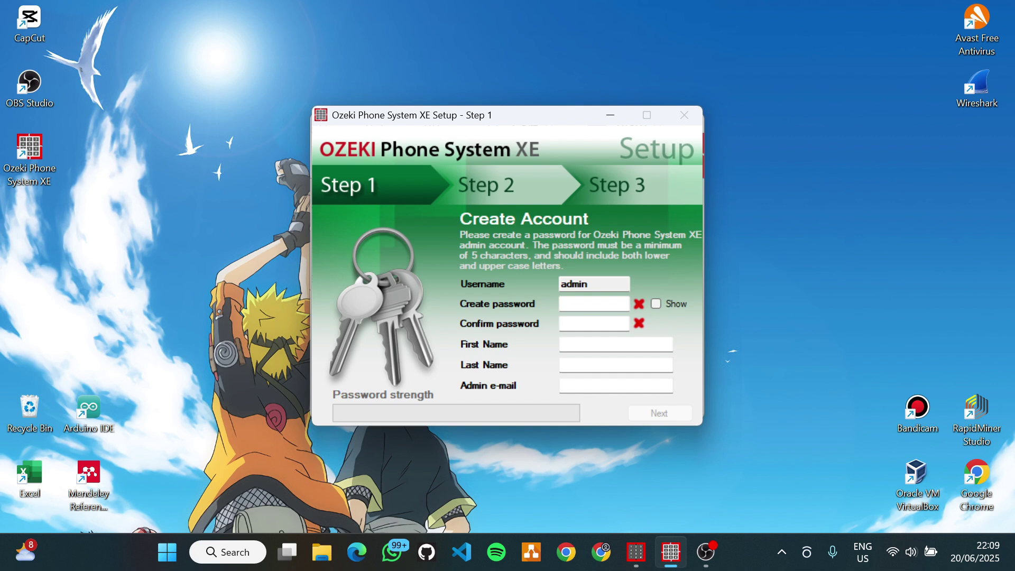
# - Enter the admin password, reveal it as plain text, and confirm it
pyautogui.click(592, 303)
pyautogui.write('Admin')
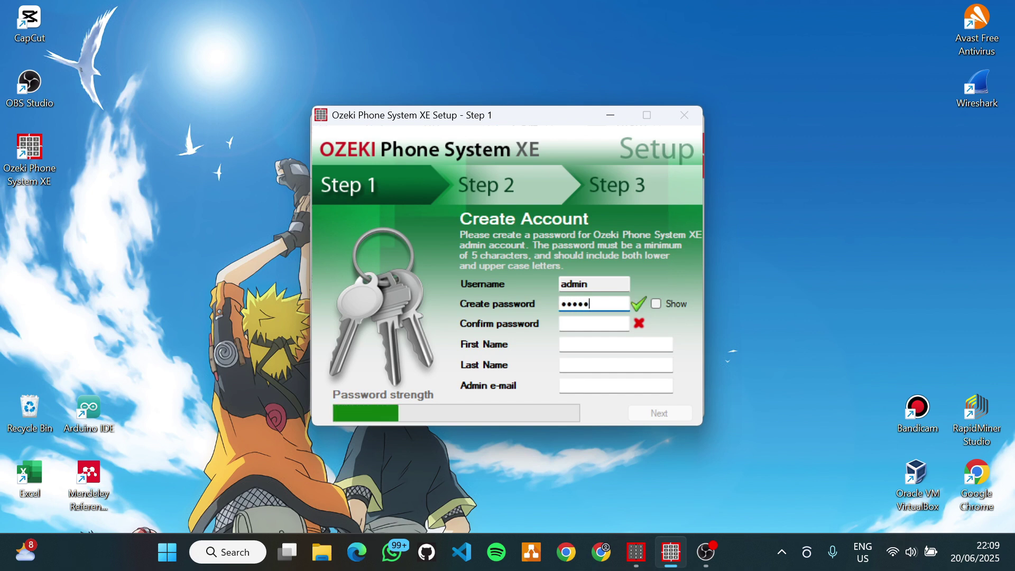
pyautogui.click(656, 304)
pyautogui.click(591, 323)
pyautogui.write('admin')
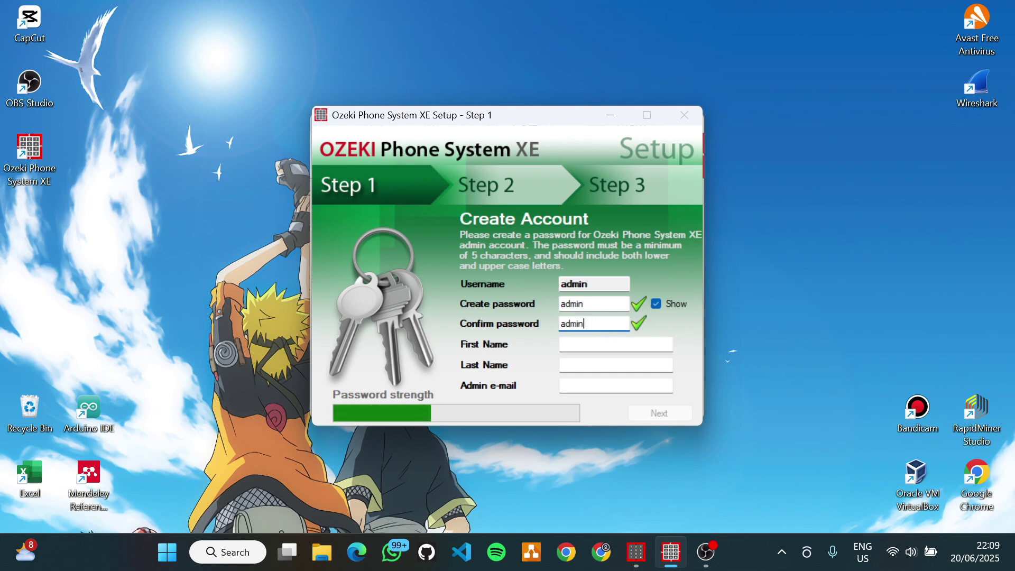
# - Fill in the admin's first name, last name and e-mail address
pyautogui.press('Tab')
pyautogui.write('haikal abd')
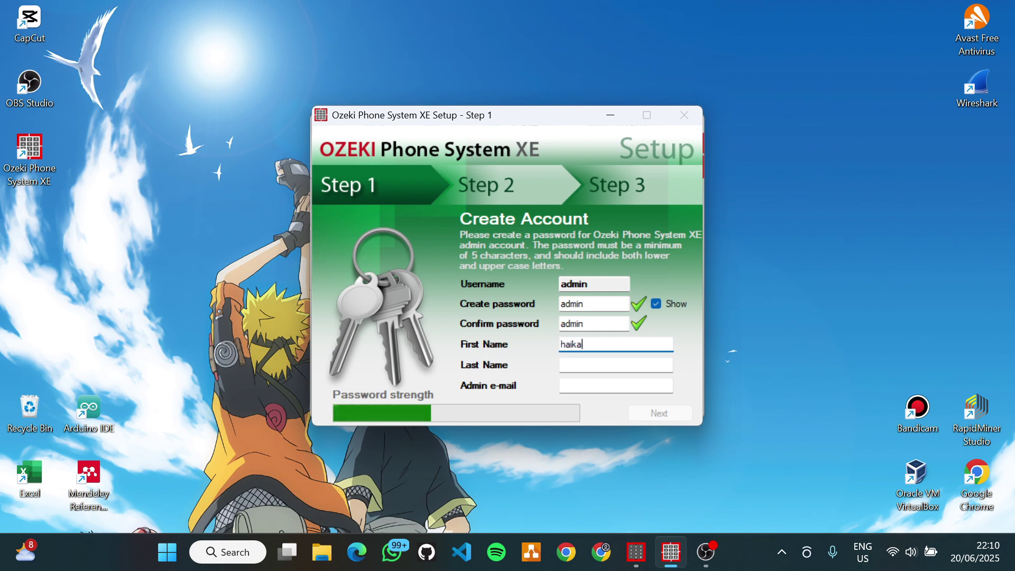
pyautogui.press('BackSpace')
pyautogui.press('BackSpace')
pyautogui.press('BackSpace')
pyautogui.press('BackSpace')
pyautogui.click(591, 366)
pyautogui.write('abdillah')
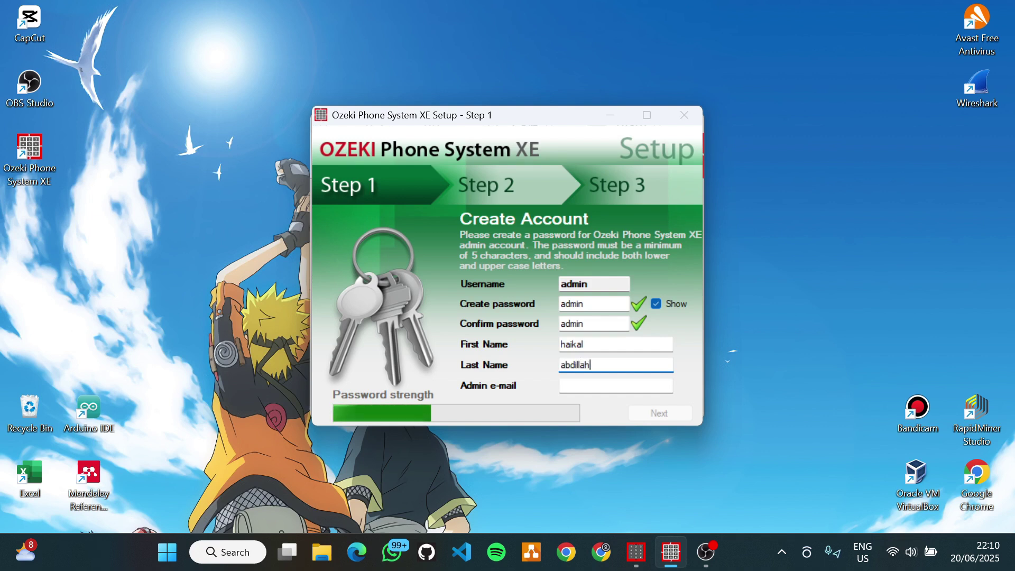
pyautogui.click(592, 386)
pyautogui.write('2')
pyautogui.press('BackSpace')
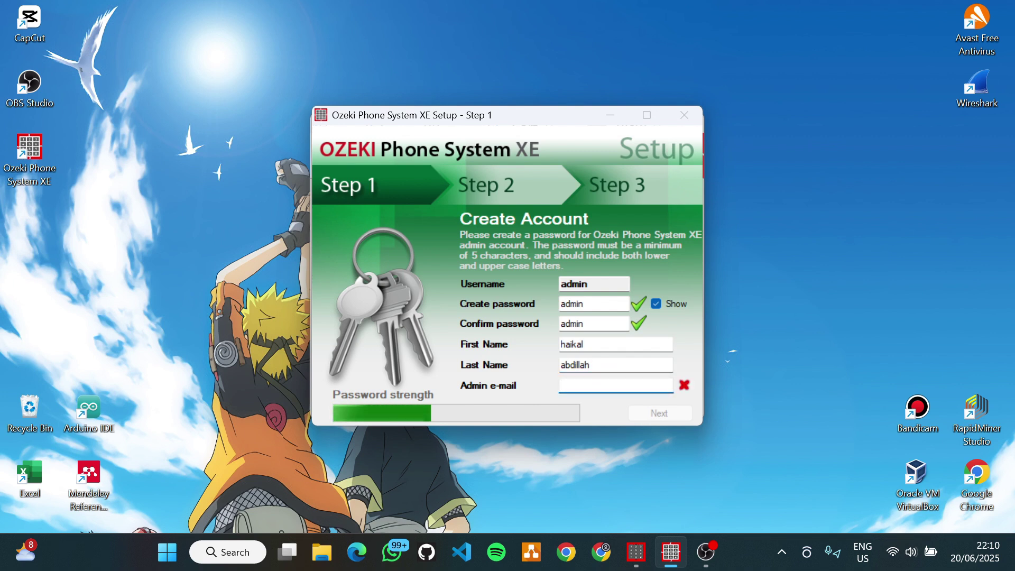
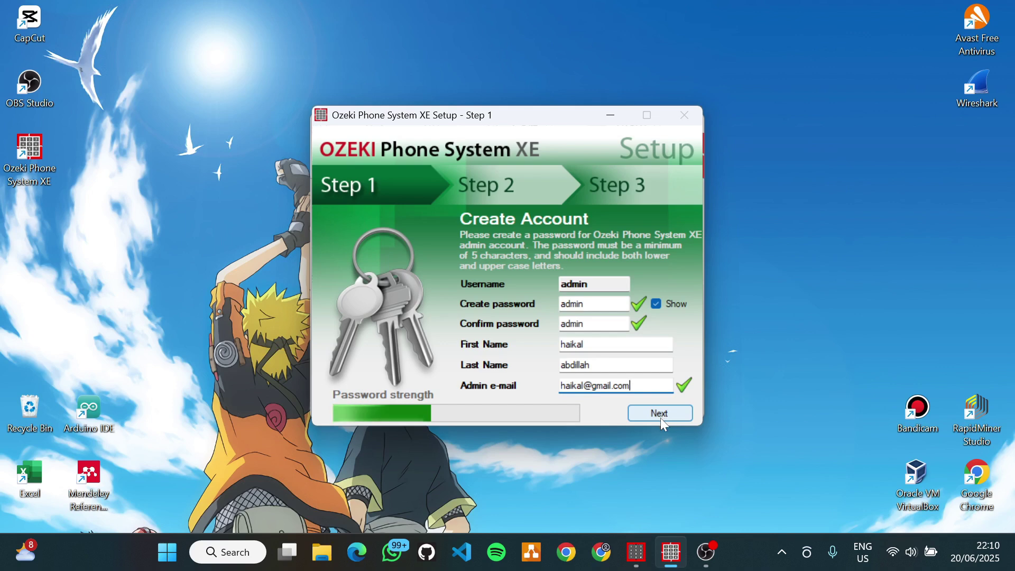
# - Set mail authentication to No authentication and SSL to None, then skip the e-mail step
pyautogui.click(667, 415)
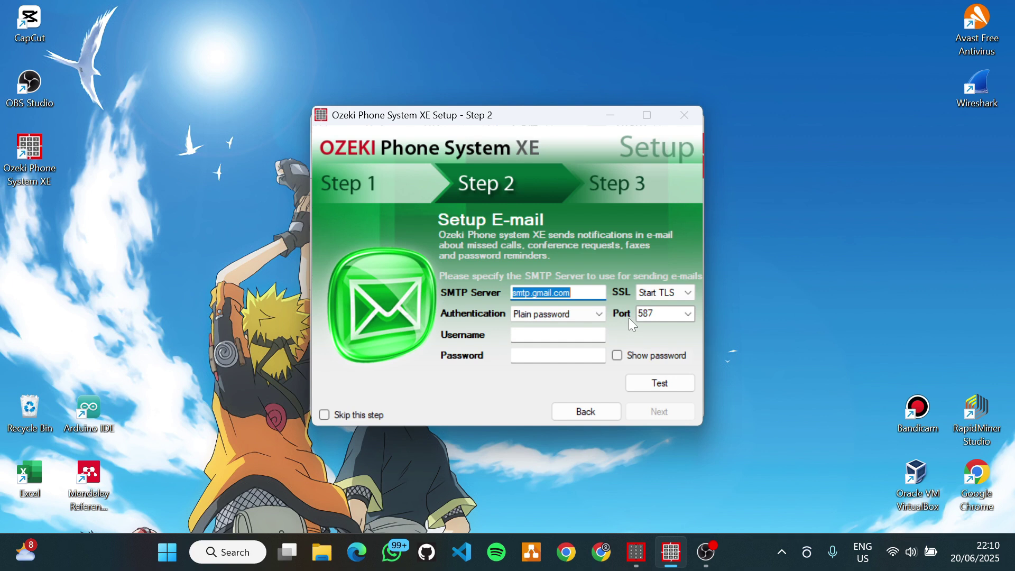
pyautogui.click(599, 315)
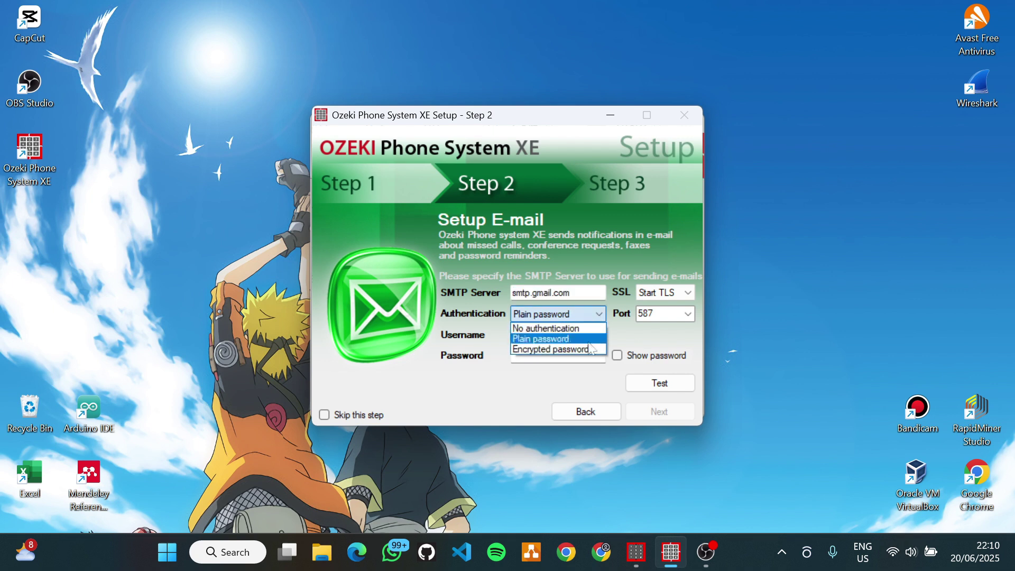
pyautogui.click(573, 327)
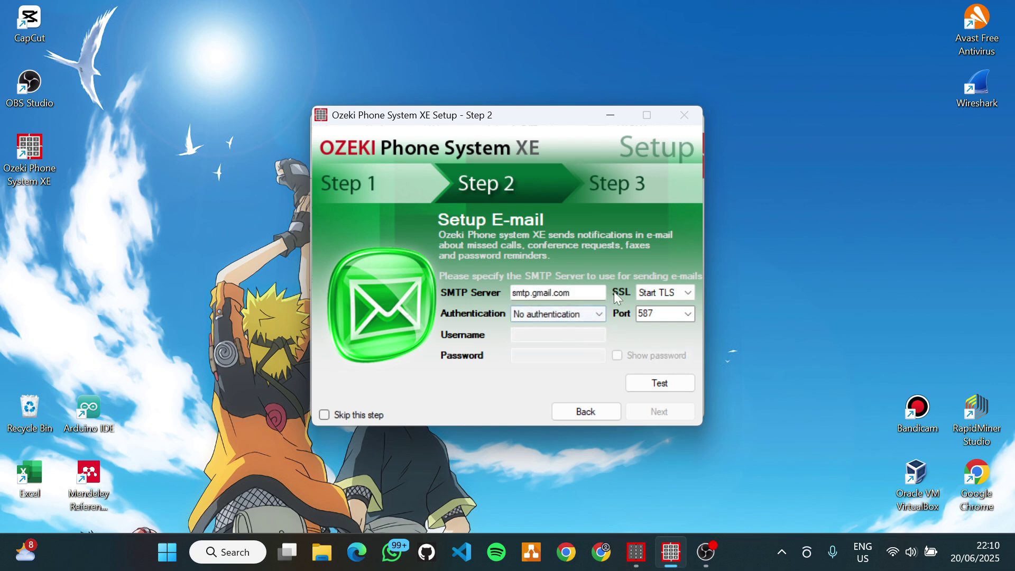
pyautogui.click(654, 296)
pyautogui.click(650, 310)
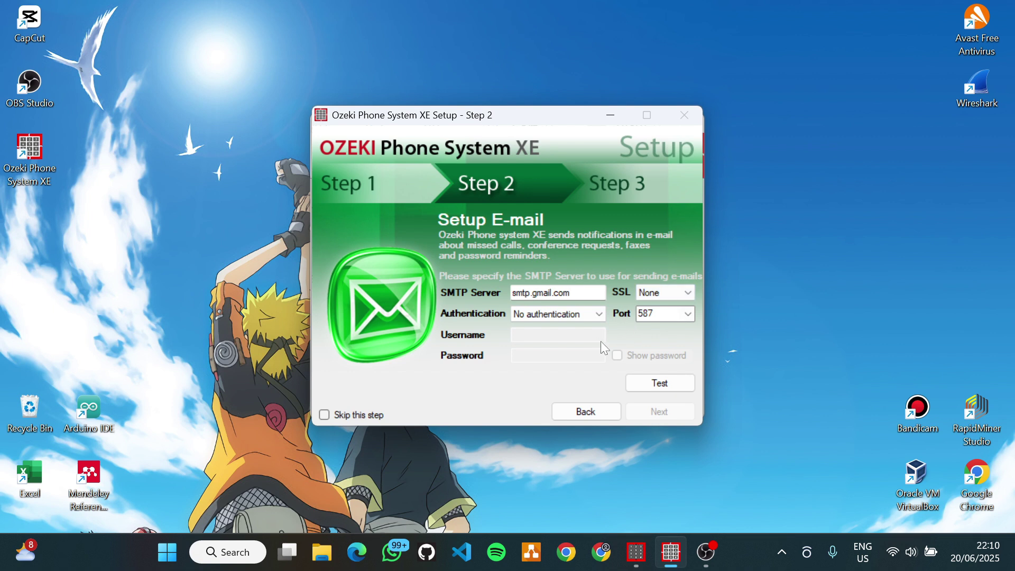
pyautogui.click(325, 415)
pyautogui.click(654, 411)
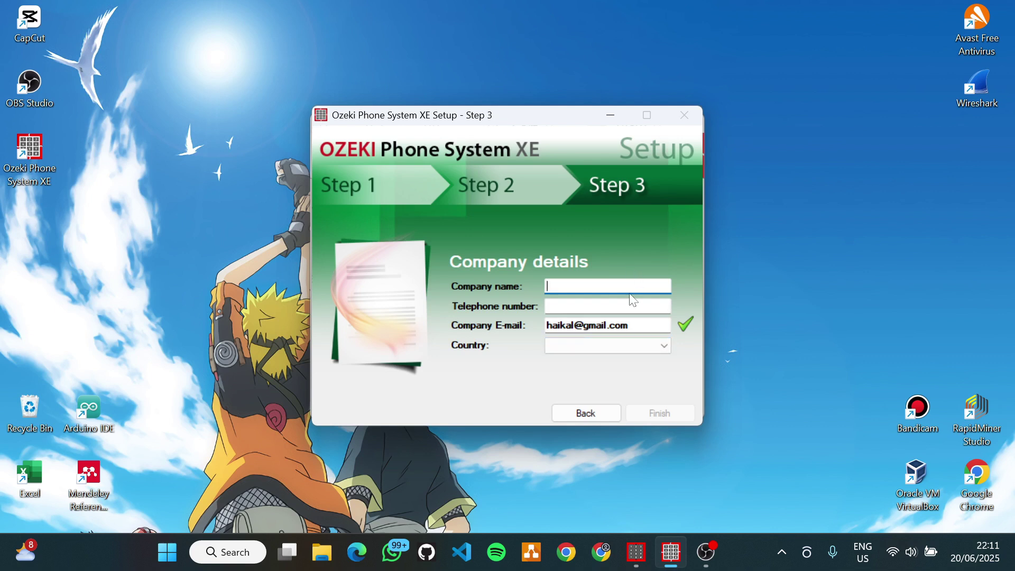
# - Enter the company name and begin the telephone number
pyautogui.write('haikalabdillah')
pyautogui.press('Tab')
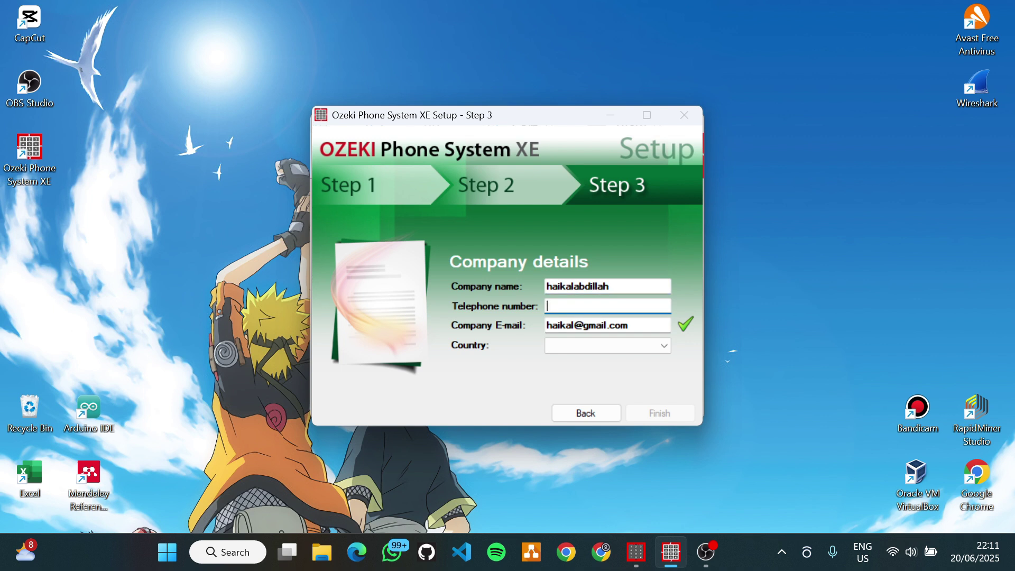
pyautogui.write('112')
# - Select Indonesia as the country and complete the telephone number after the 62 prefix
pyautogui.click(620, 345)
pyautogui.scroll(-5, 619, 300)
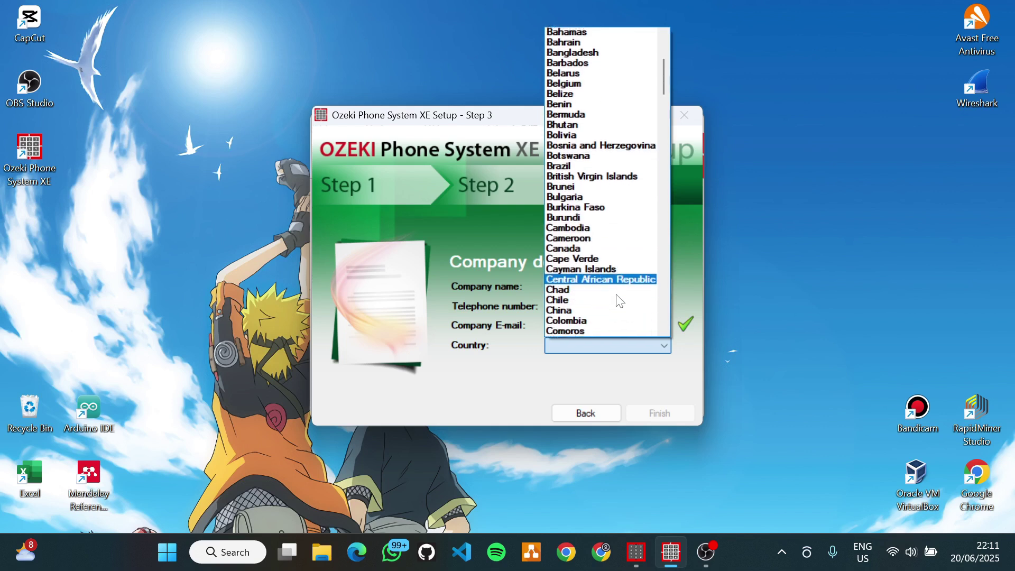
pyautogui.scroll(-12, 619, 300)
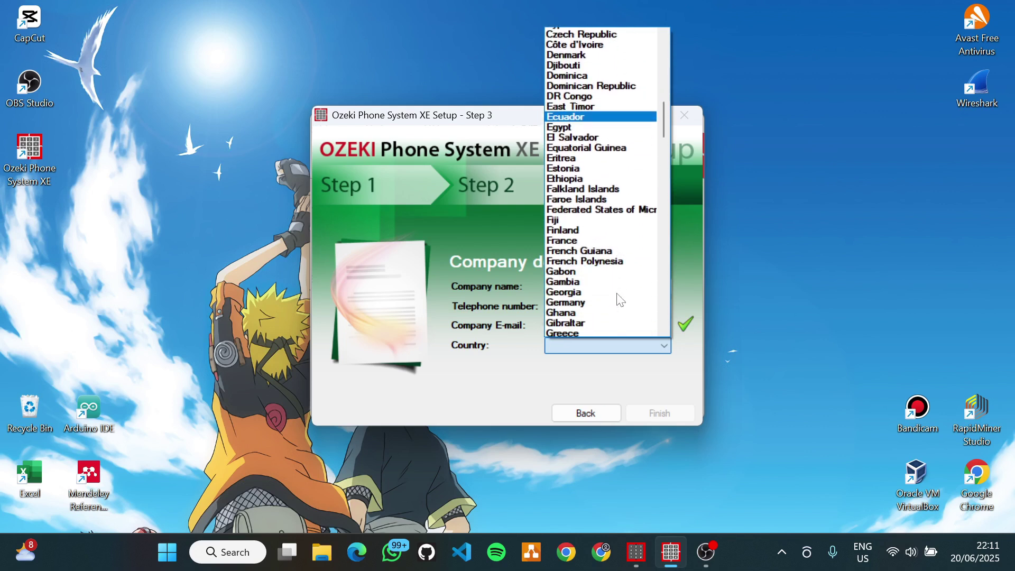
pyautogui.scroll(-9, 619, 300)
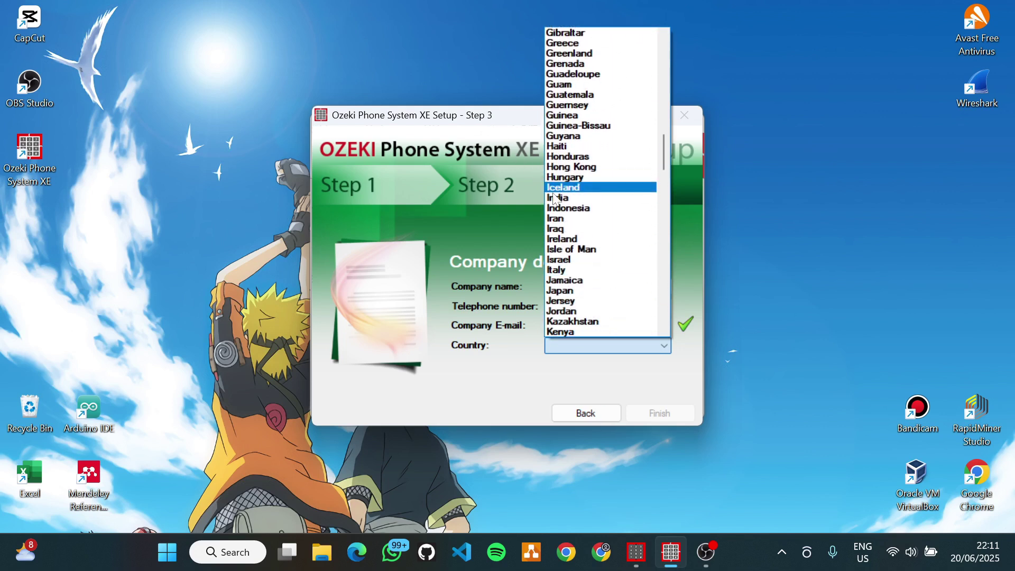
pyautogui.click(556, 208)
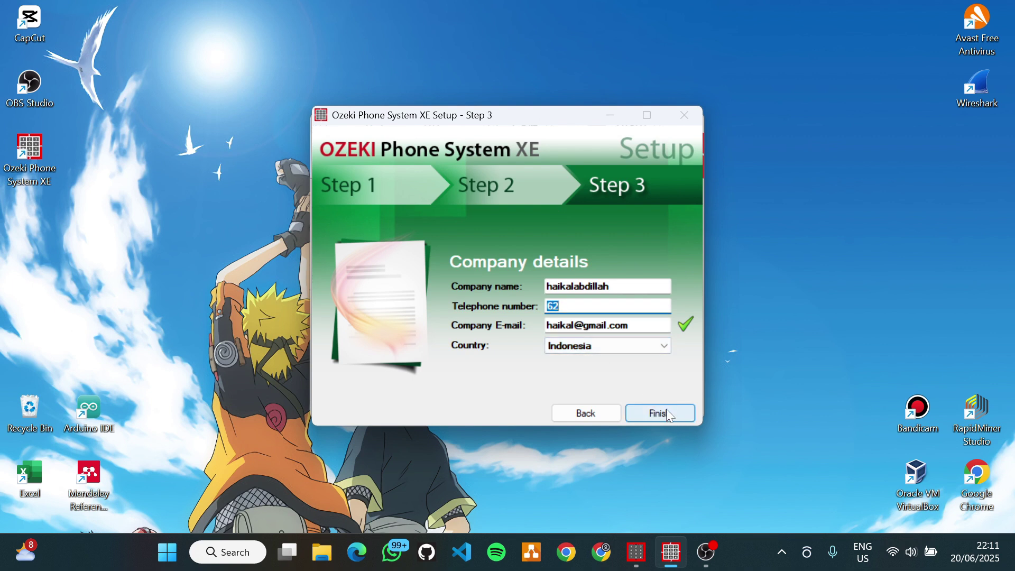
pyautogui.click(622, 306)
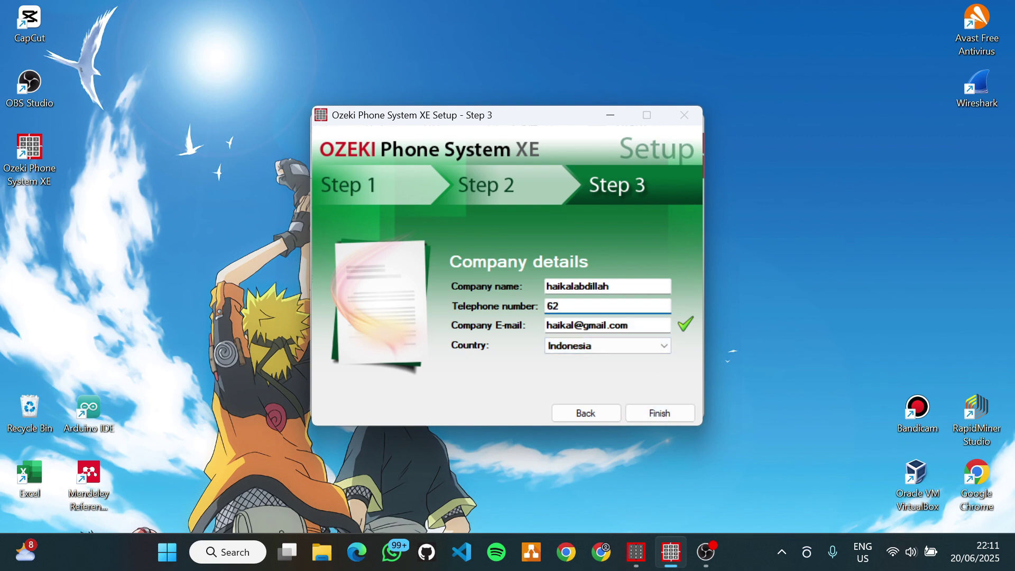
pyautogui.write('81234567890')
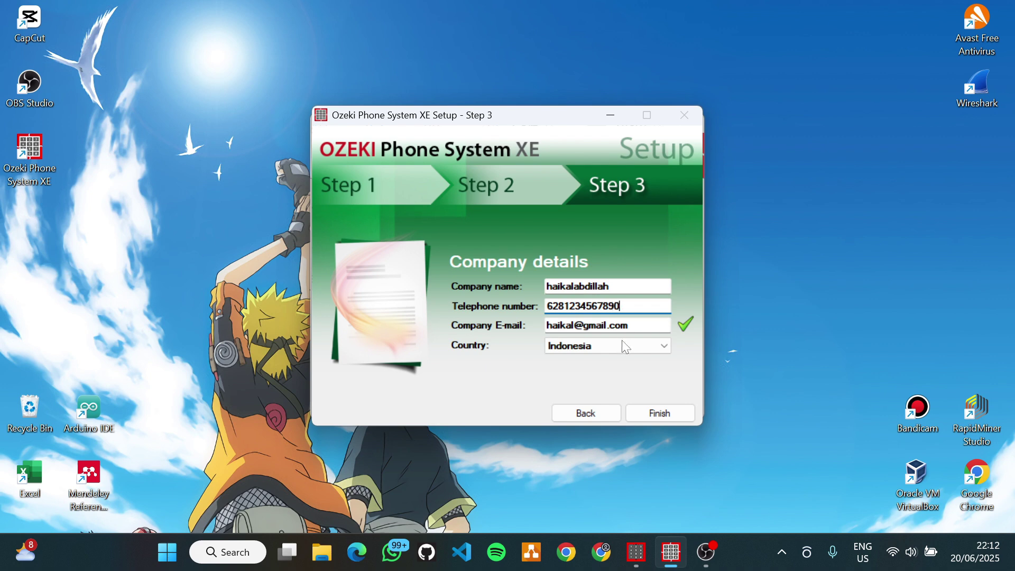
# - Finish the wizard, confirming product activation and the login reminder, to open the web login
pyautogui.click(659, 414)
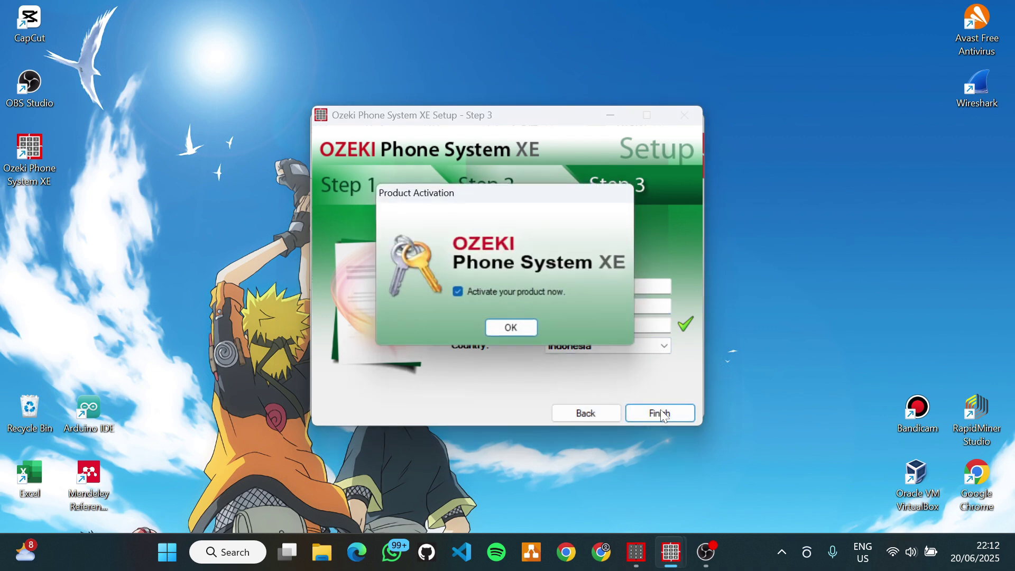
pyautogui.click(532, 332)
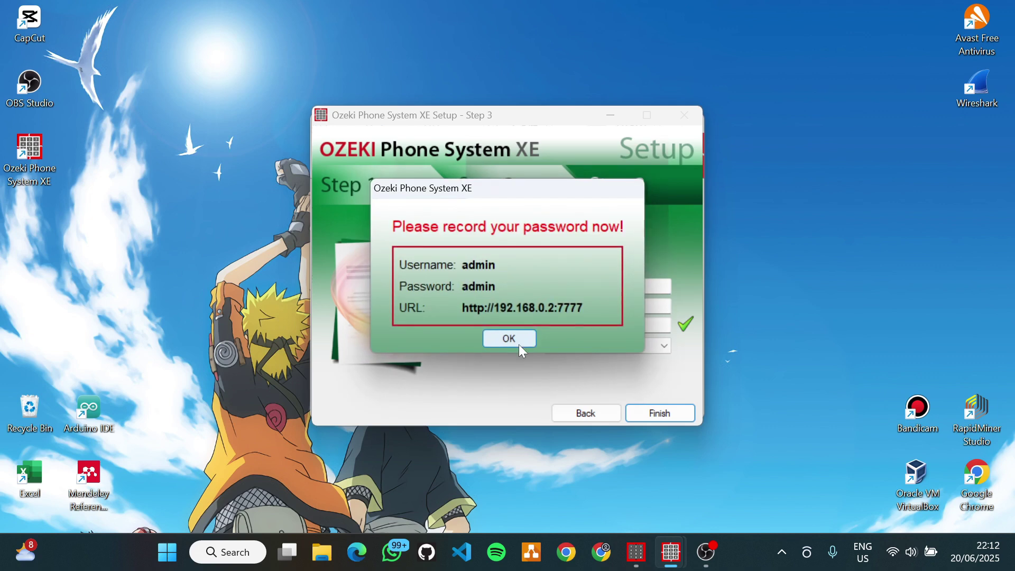
pyautogui.click(521, 340)
pyautogui.click(593, 401)
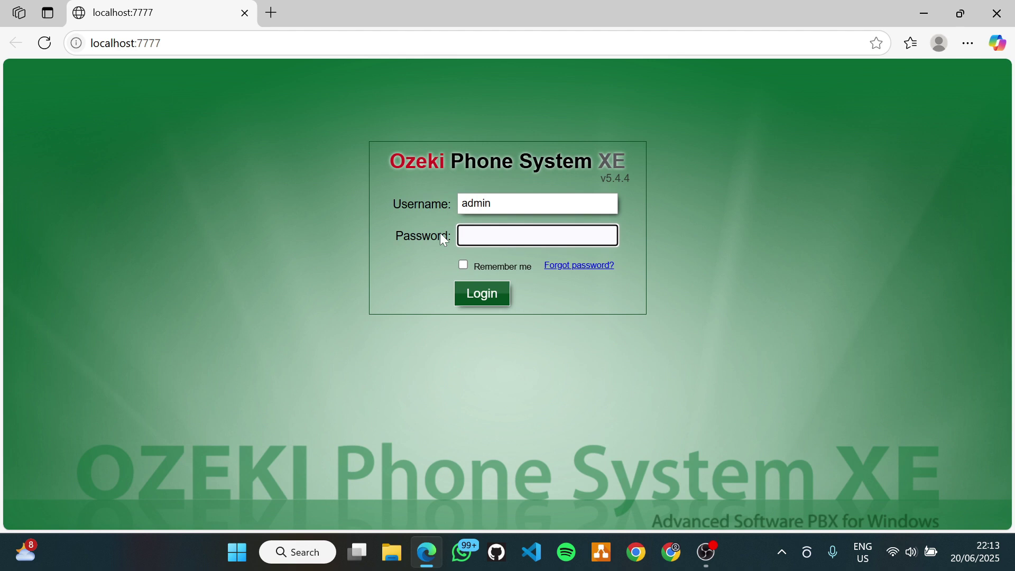
# - Enter the admin password and log in to the web console
pyautogui.write('admin')
pyautogui.click(485, 300)
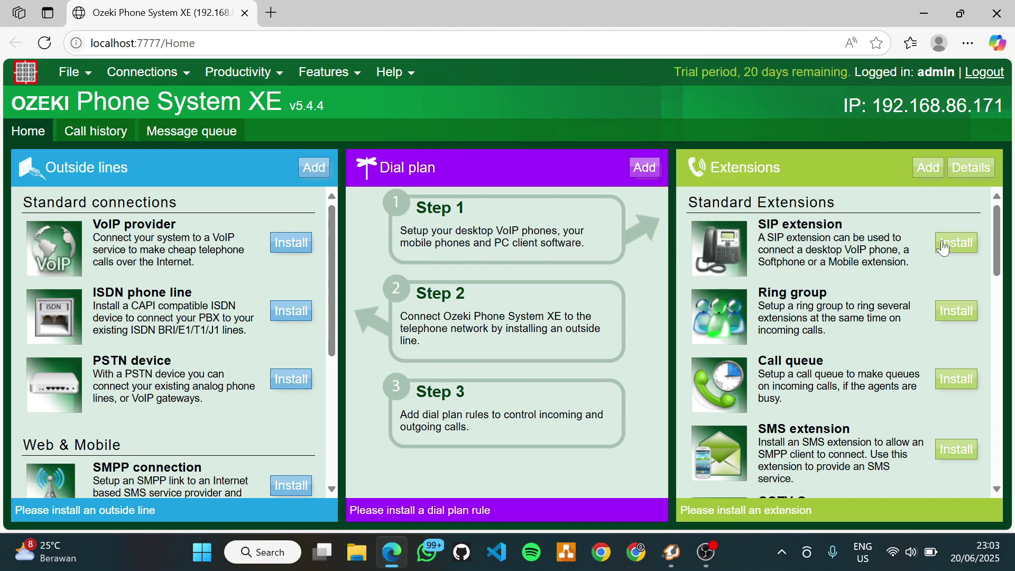
# - Install SIP extension 111 with a new password and return to the Extensions list
pyautogui.click(942, 245)
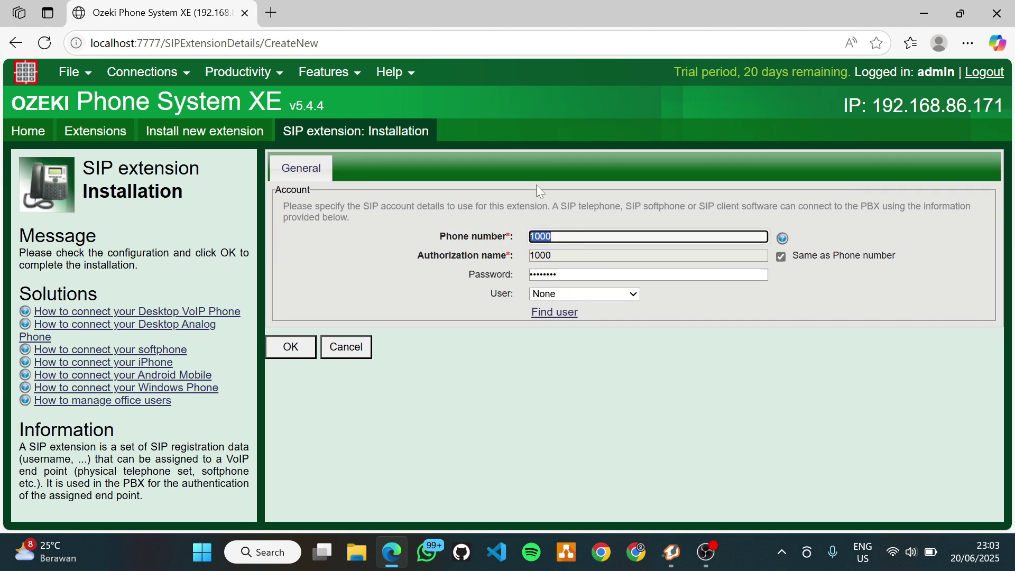
pyautogui.write('111')
pyautogui.press('Tab')
pyautogui.press('BackSpace')
pyautogui.write('11')
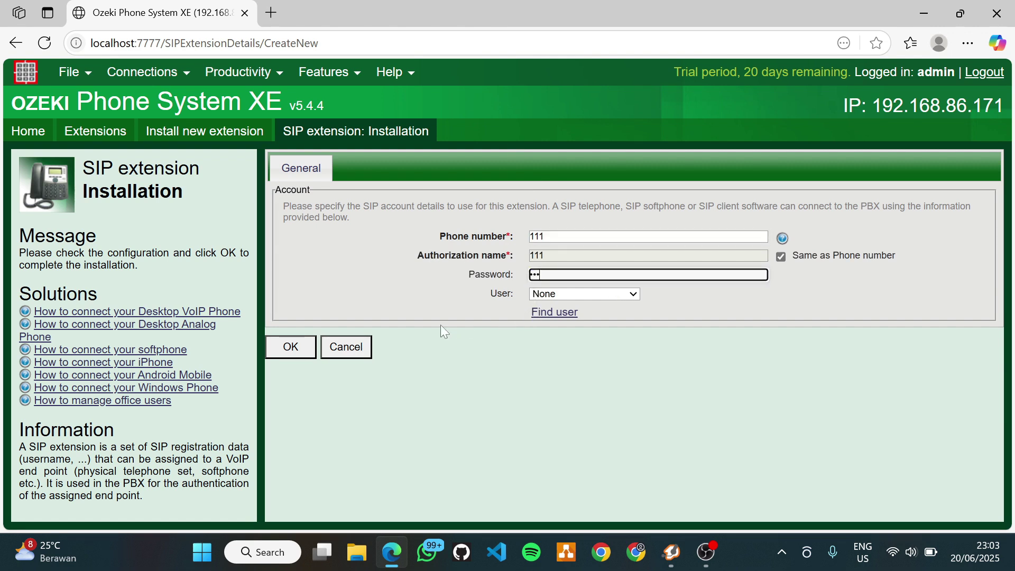
pyautogui.click(302, 344)
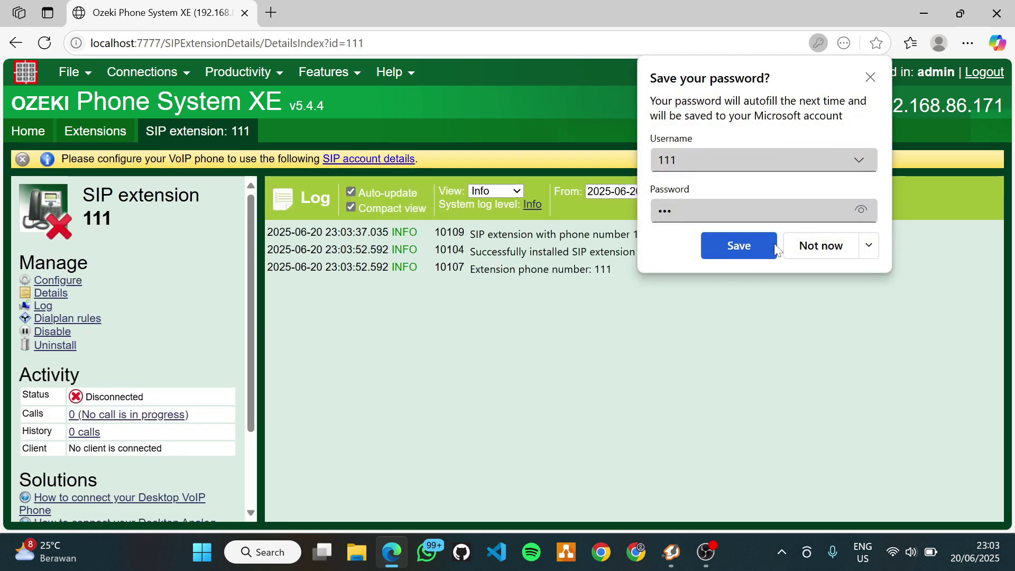
pyautogui.click(797, 245)
pyautogui.moveTo(71, 72)
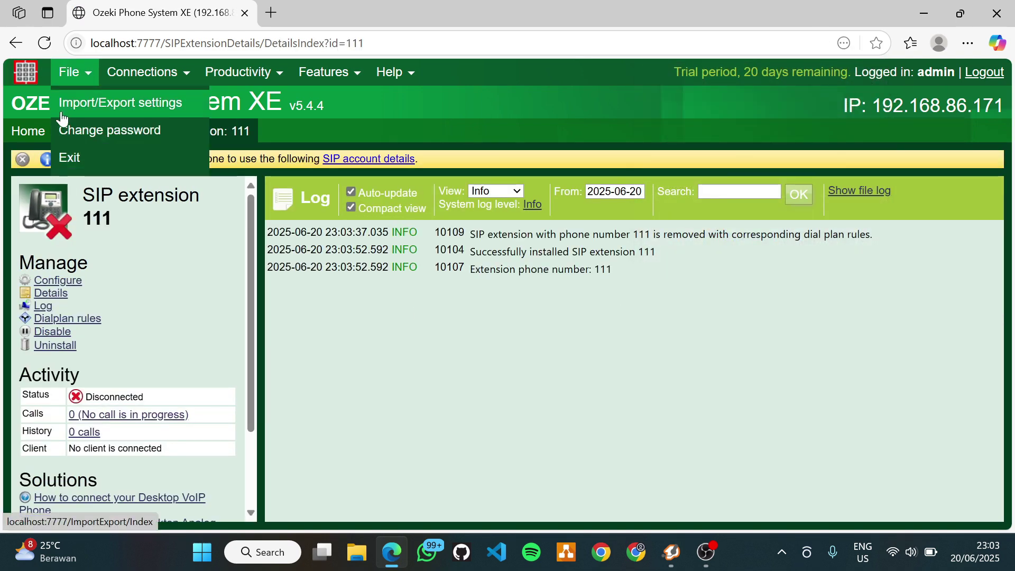
pyautogui.click(132, 141)
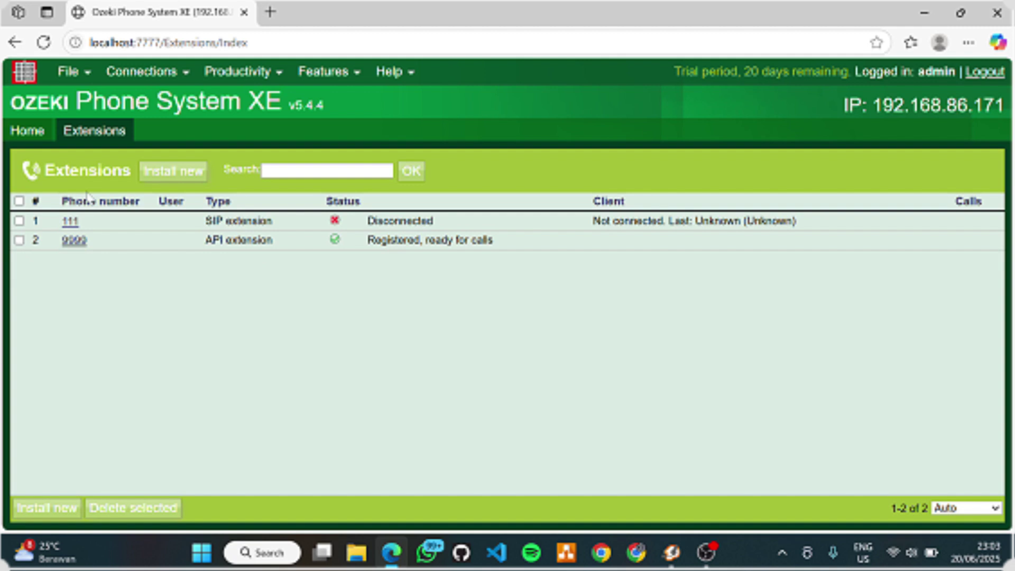
# - Install SIP extension 222 with a new password, then return to the Extensions list
pyautogui.click(149, 174)
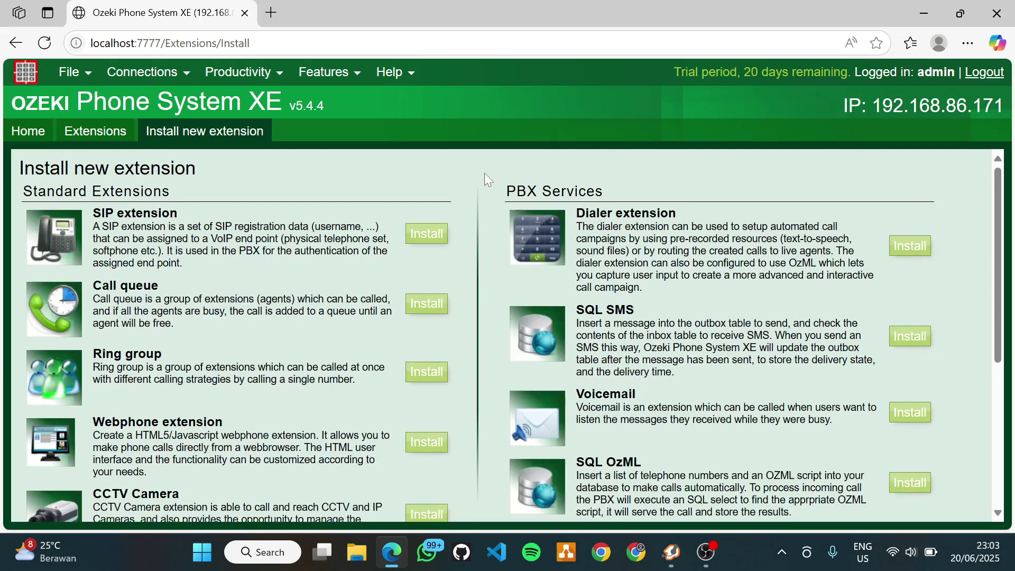
pyautogui.click(414, 235)
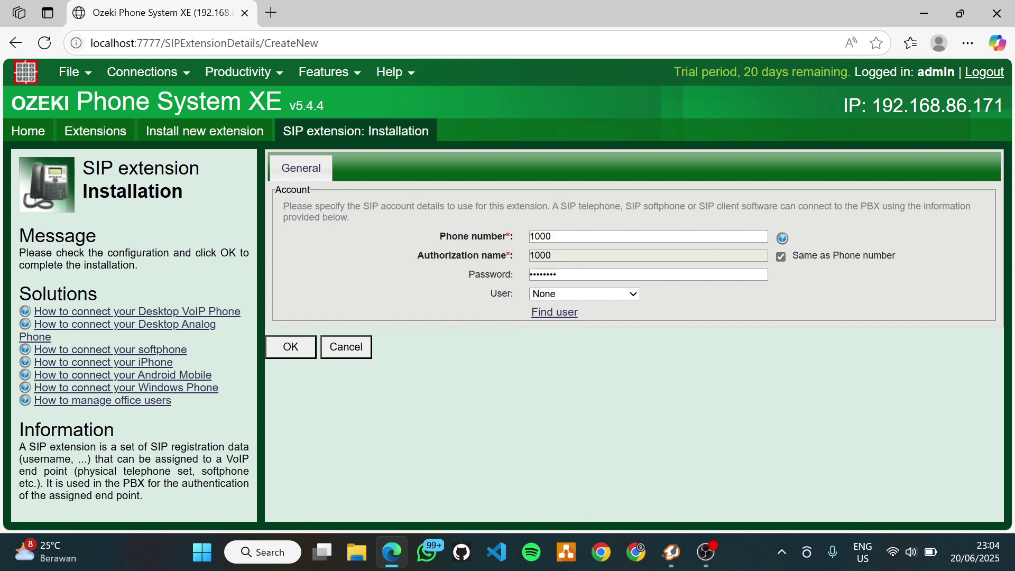
pyautogui.click(441, 238)
pyautogui.press('BackSpace')
pyautogui.write('222')
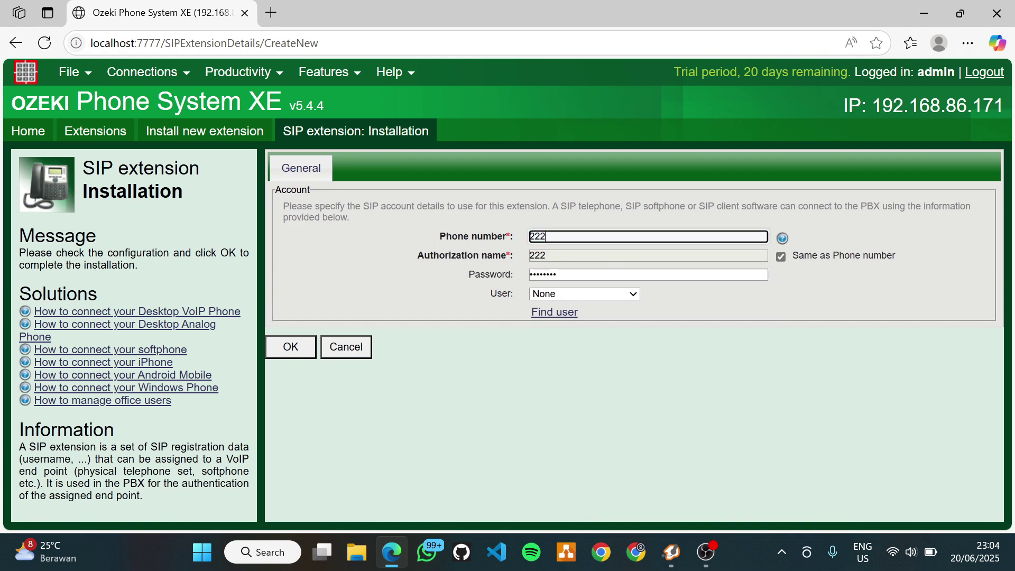
pyautogui.moveTo(570, 274); pyautogui.dragTo(396, 274)
pyautogui.write('222')
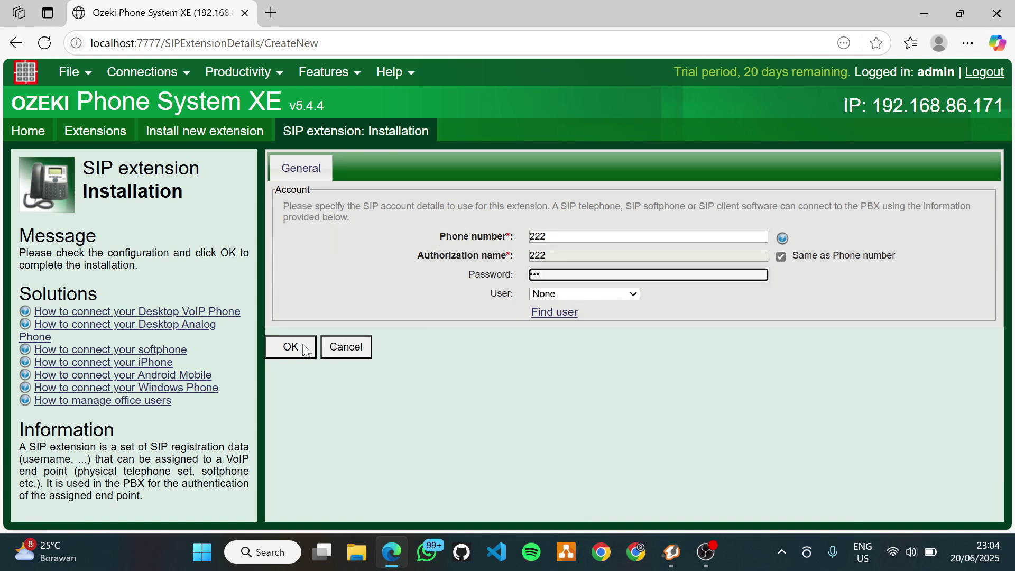
pyautogui.click(296, 347)
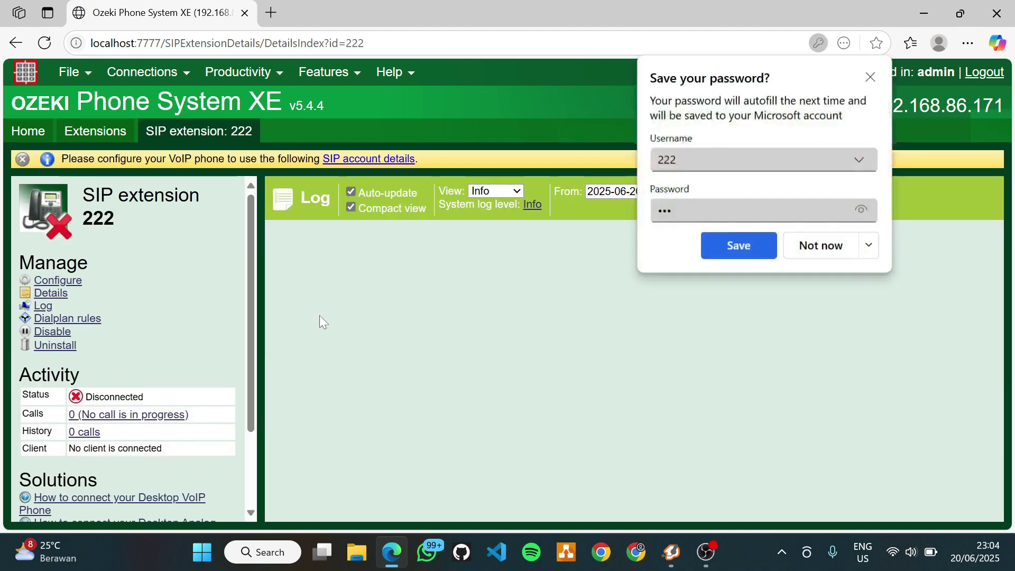
pyautogui.click(839, 254)
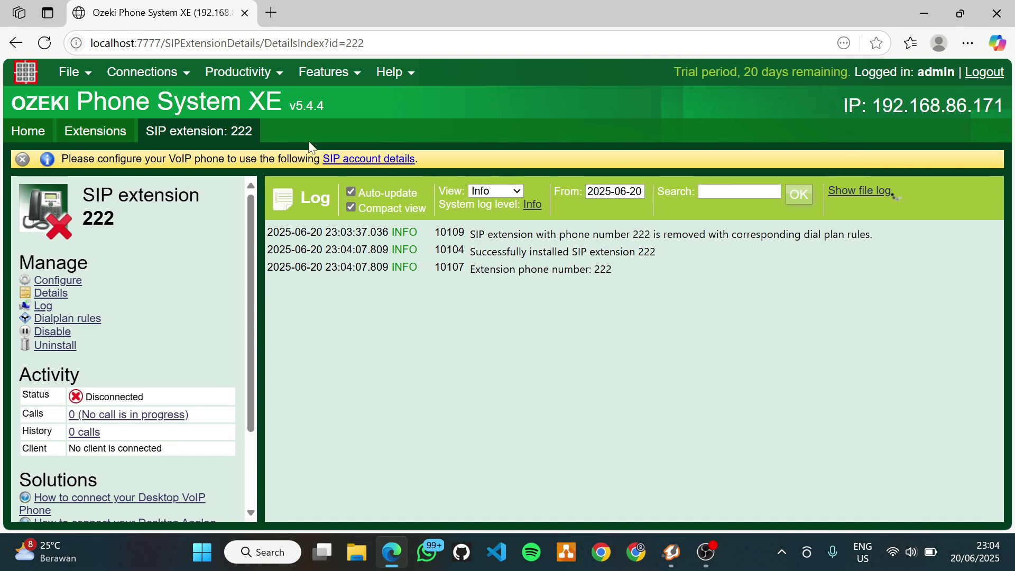
pyautogui.click(118, 143)
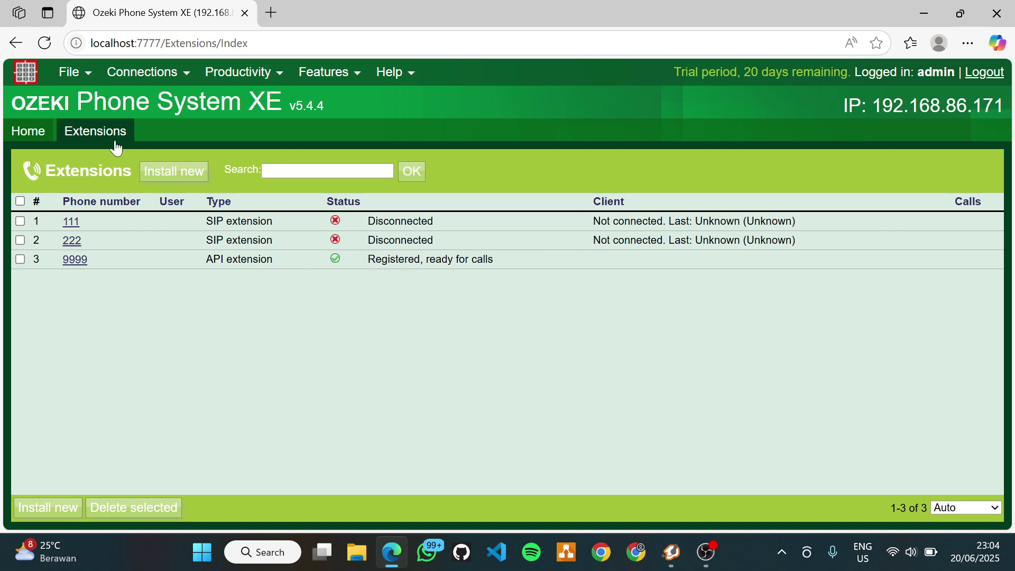
# - Launch 3CX Phone from the desktop and start a new SIP account
pyautogui.click(914, 11)
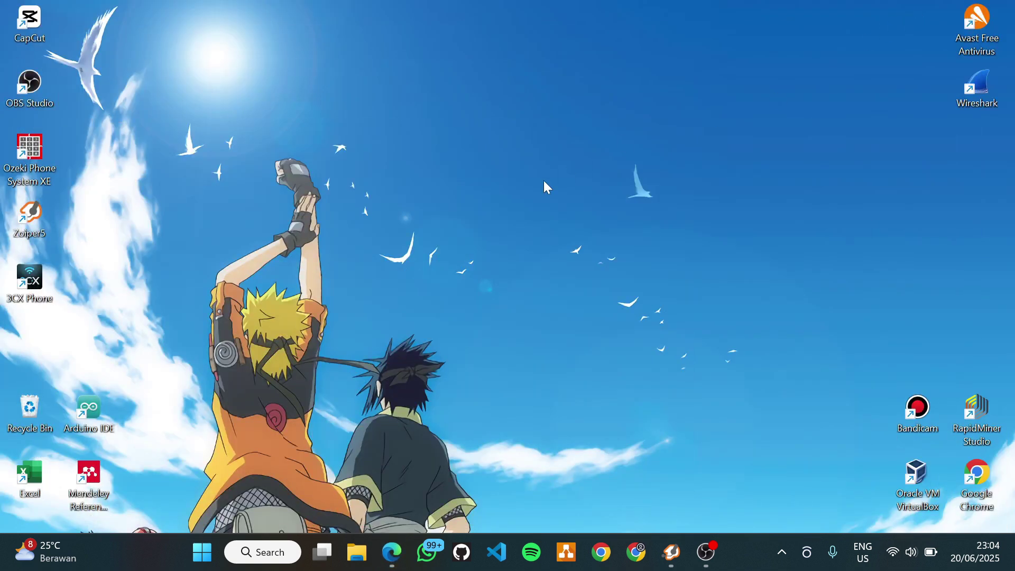
pyautogui.doubleClick(39, 280)
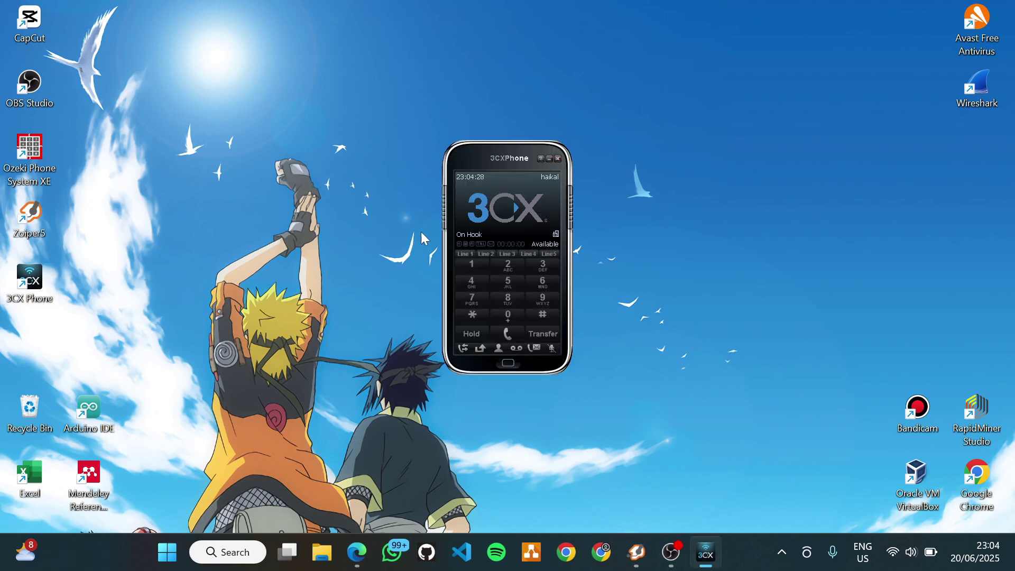
pyautogui.click(553, 178)
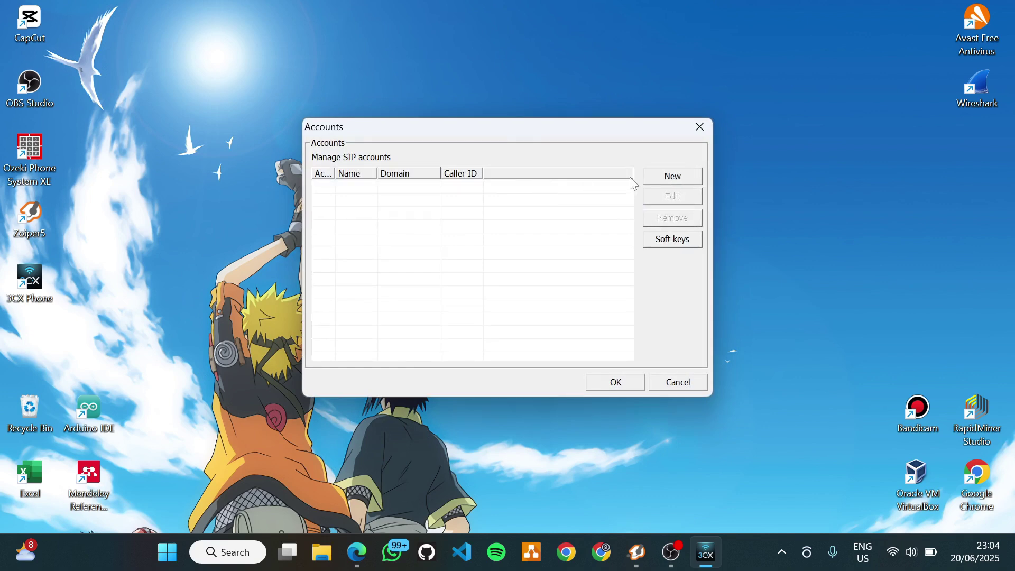
pyautogui.click(650, 176)
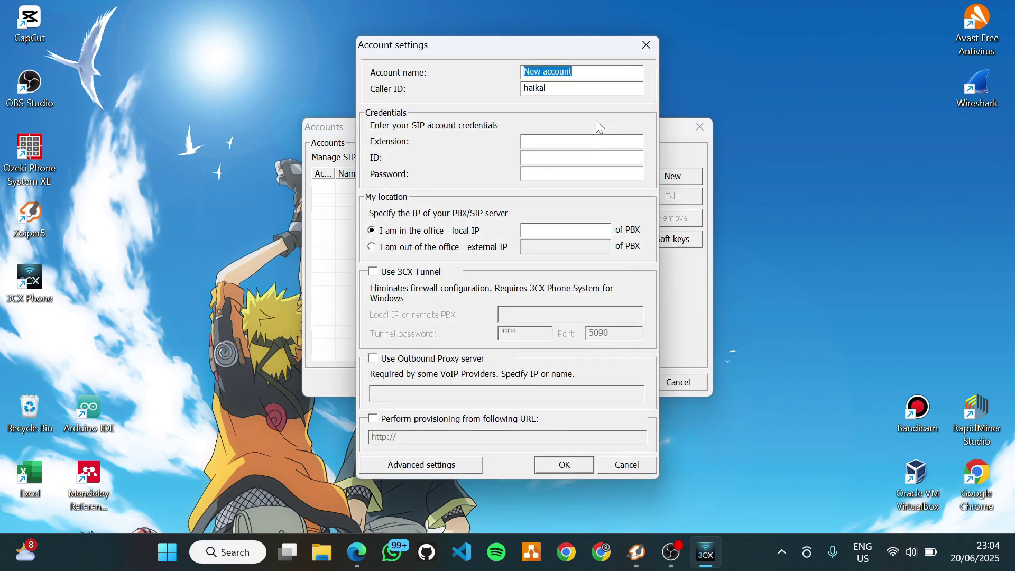
# - Configure the account with caller ID and extension 111, password and PBX 192.168.86.171, and save
pyautogui.write('haikal')
pyautogui.press('Tab')
pyautogui.write('111')
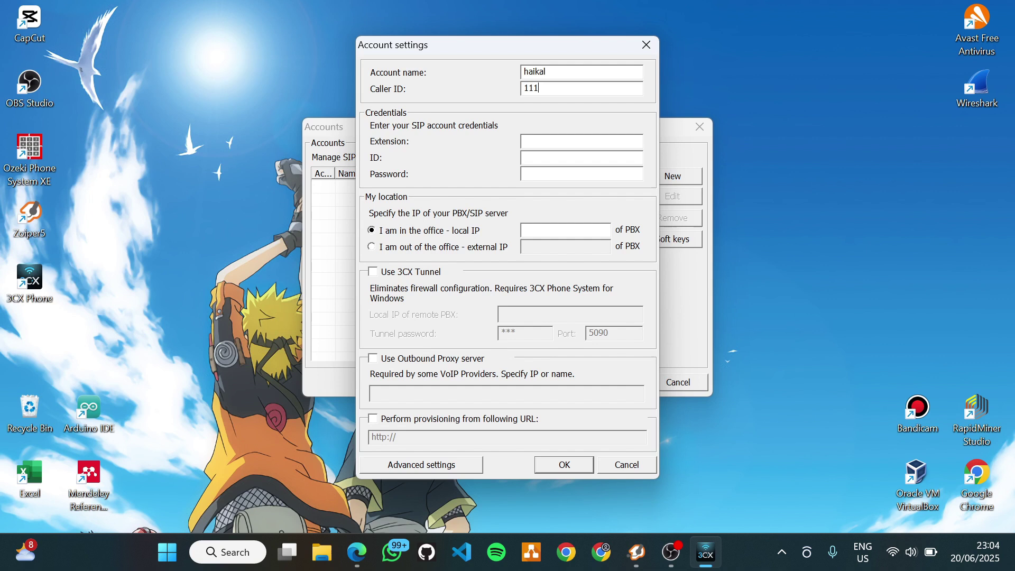
pyautogui.click(524, 138)
pyautogui.write('111111')
pyautogui.click(543, 172)
pyautogui.write('111')
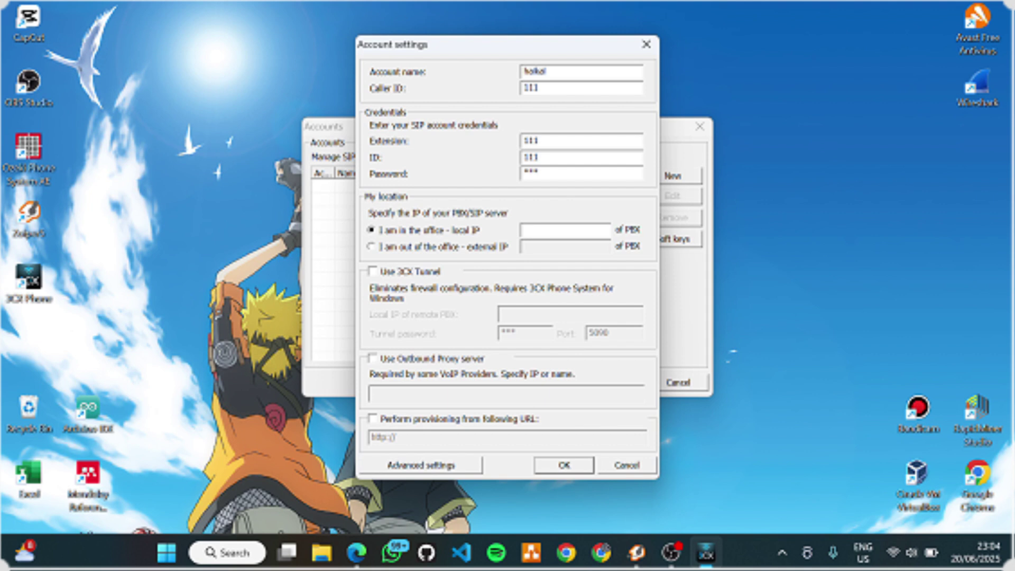
pyautogui.write('1')
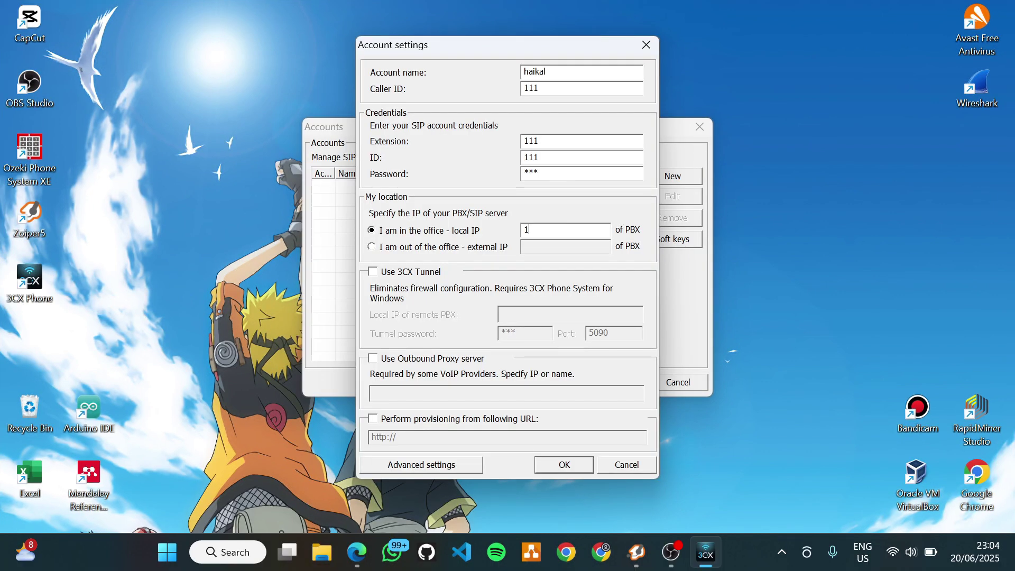
pyautogui.write('92.168.86.171')
pyautogui.click(573, 461)
pyautogui.click(610, 382)
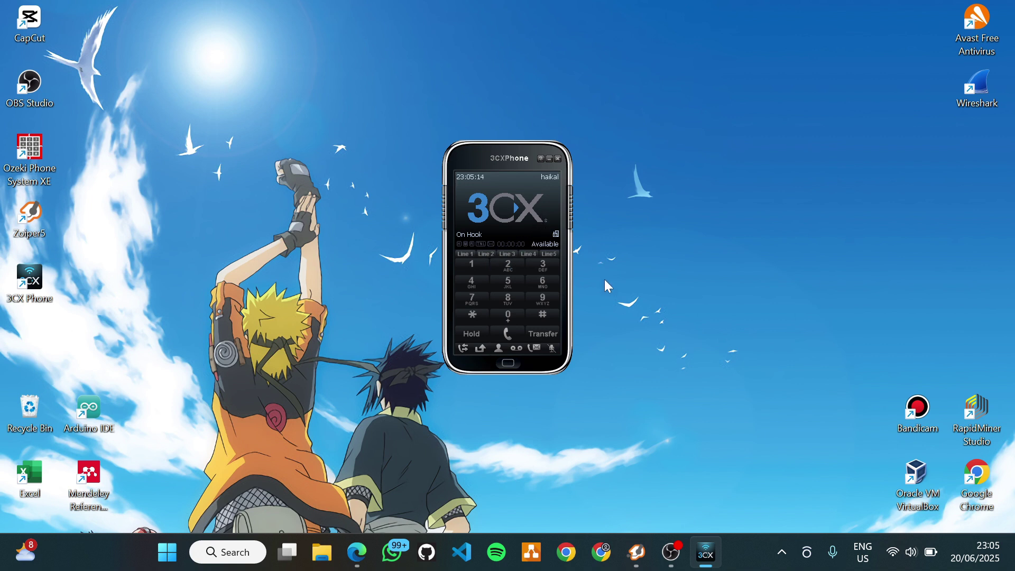
# - Close 3CX Phone and sign in to Zoiper5 with username 222 and its password
pyautogui.click(558, 160)
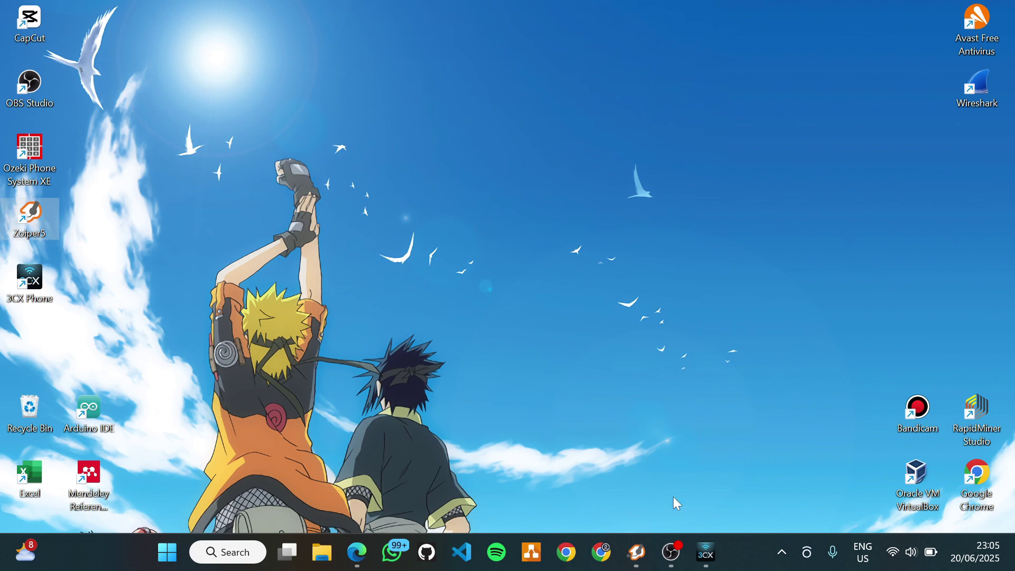
pyautogui.click(646, 551)
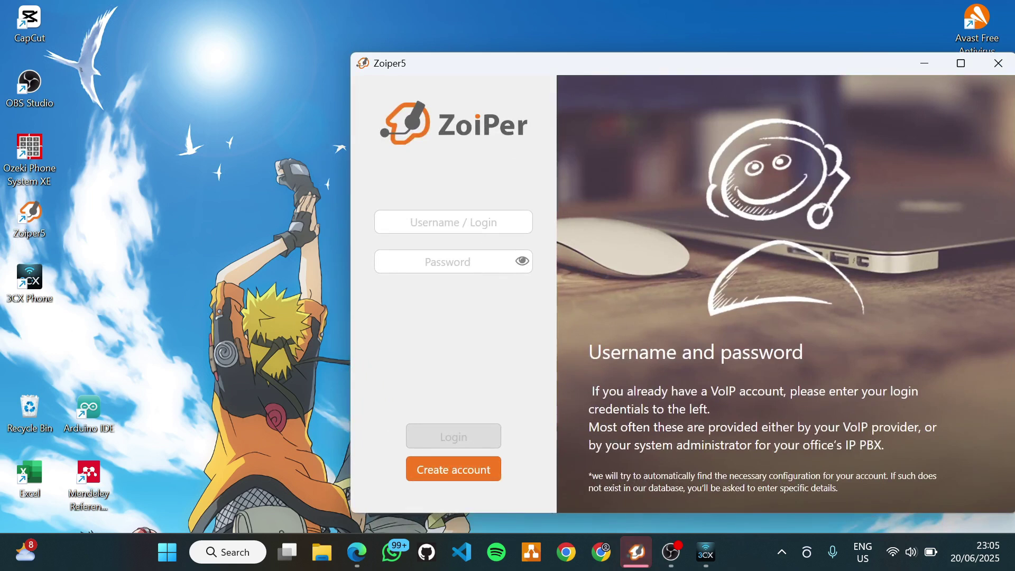
pyautogui.click(453, 222)
pyautogui.write('222')
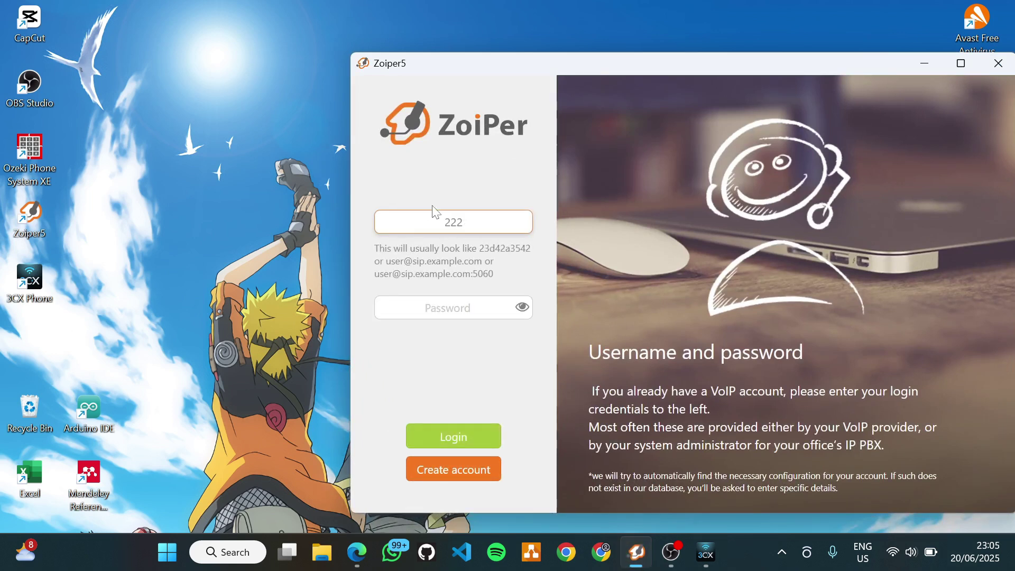
pyautogui.click(426, 314)
pyautogui.write('222')
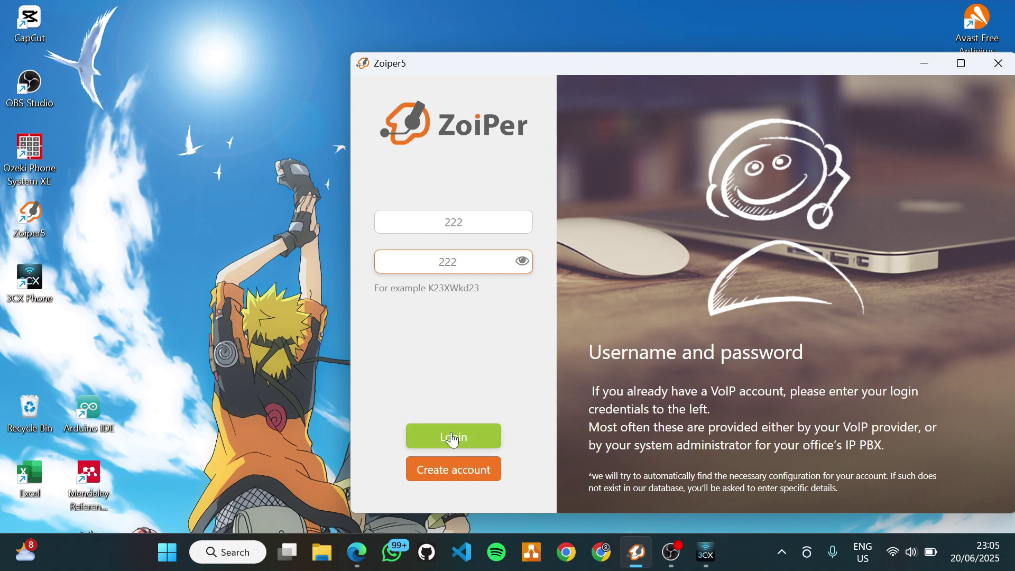
pyautogui.click(409, 431)
# - Set the host to 192.168.86.171, accept SIP UDP, and skip optional and device settings
pyautogui.write('192.168.')
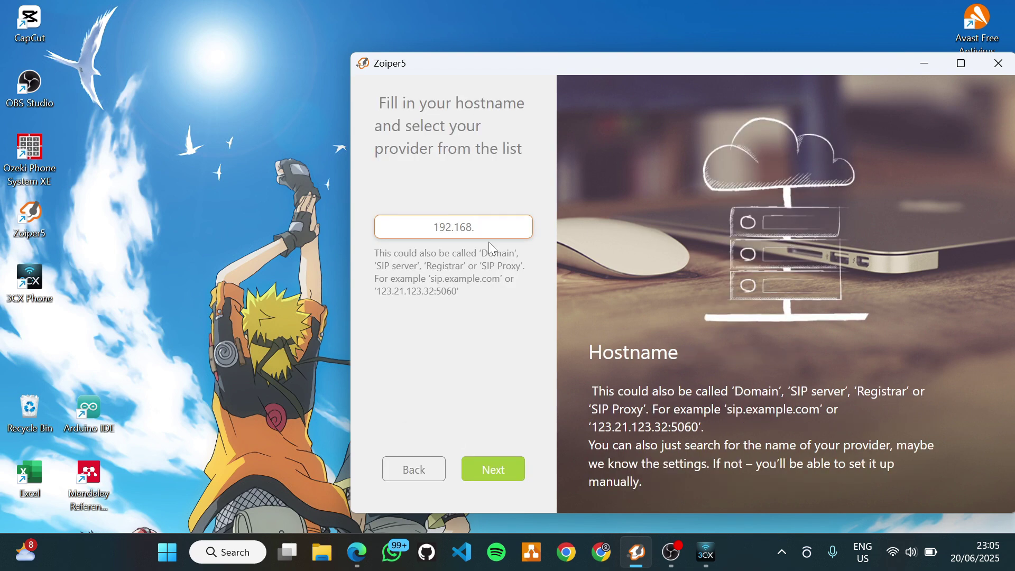
pyautogui.write('86.171')
pyautogui.click(494, 459)
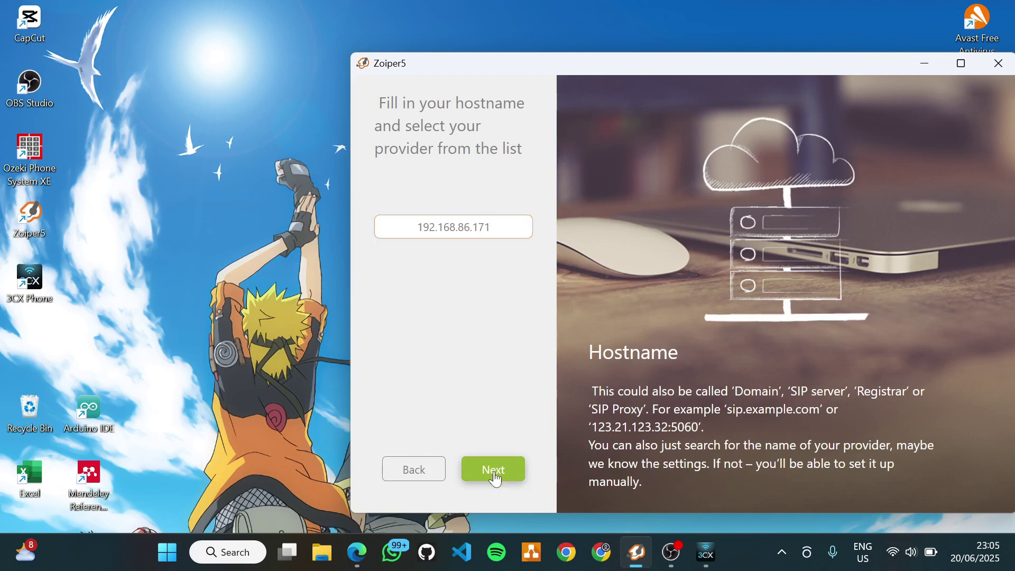
pyautogui.click(495, 473)
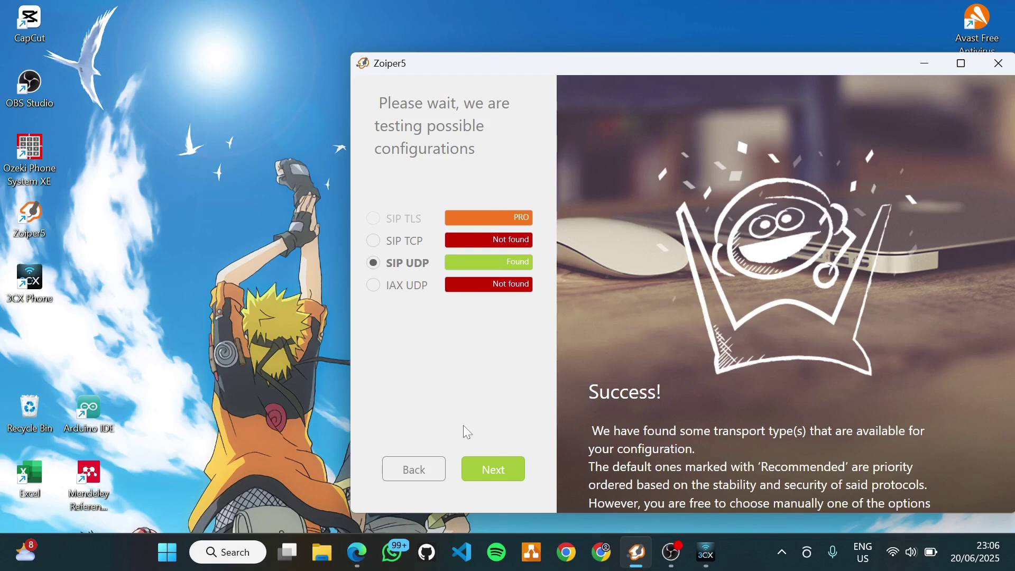
pyautogui.click(486, 471)
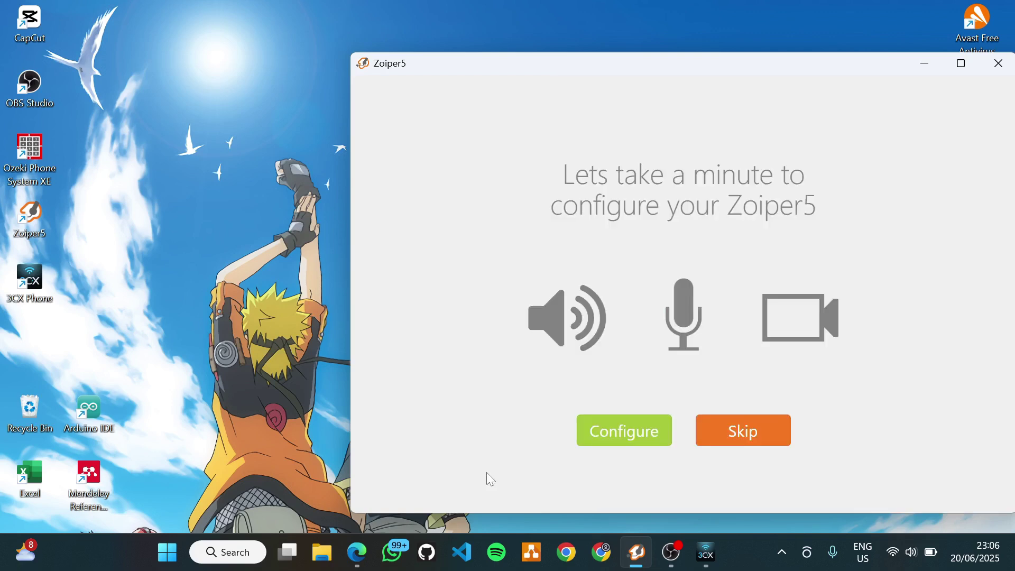
pyautogui.click(731, 443)
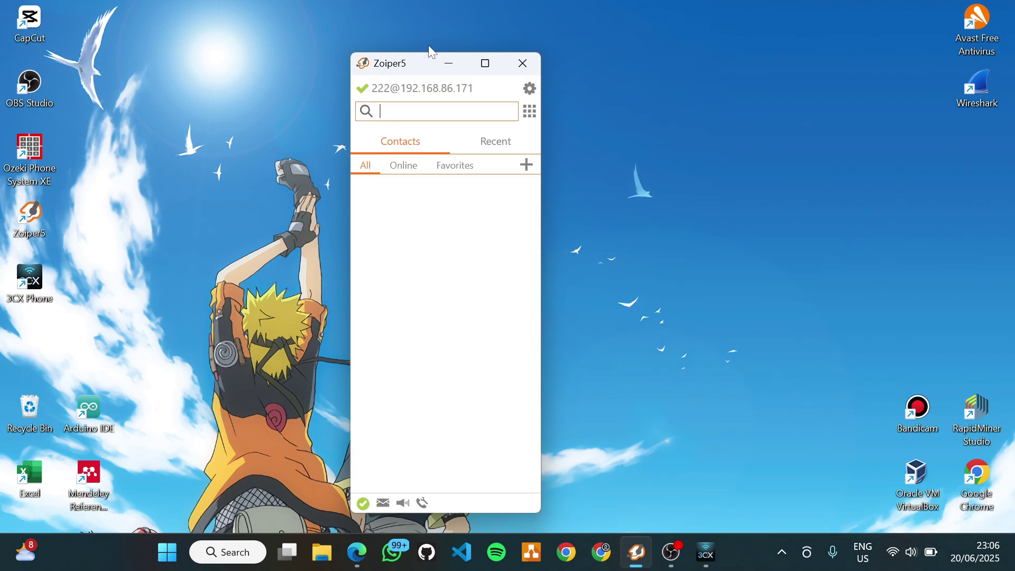
# - Arrange the Zoiper5 and 3CX Phone windows and snap the Ozeki browser to the left half
pyautogui.moveTo(423, 63); pyautogui.dragTo(725, 47)
pyautogui.click(705, 552)
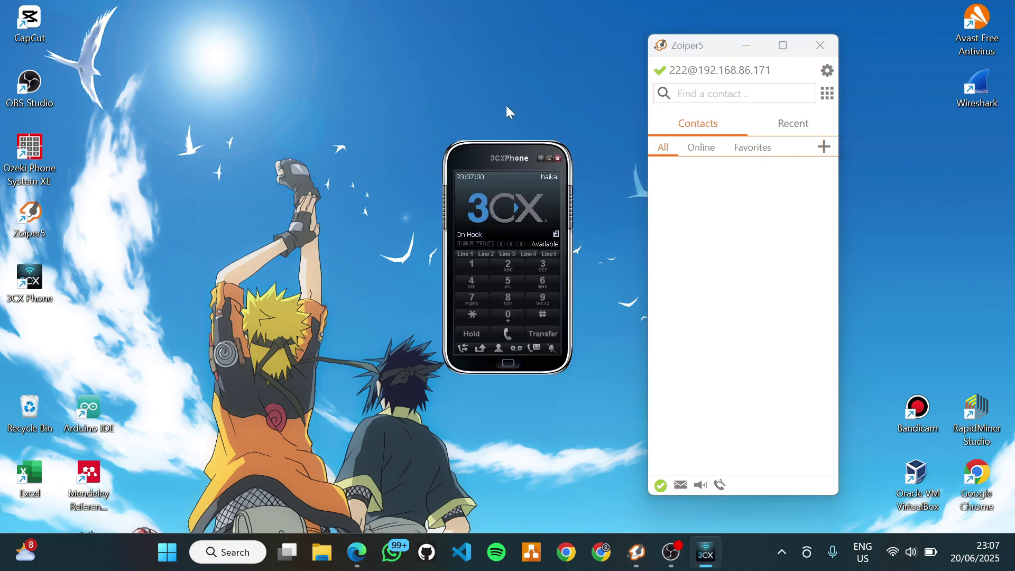
pyautogui.moveTo(509, 153); pyautogui.dragTo(577, 39)
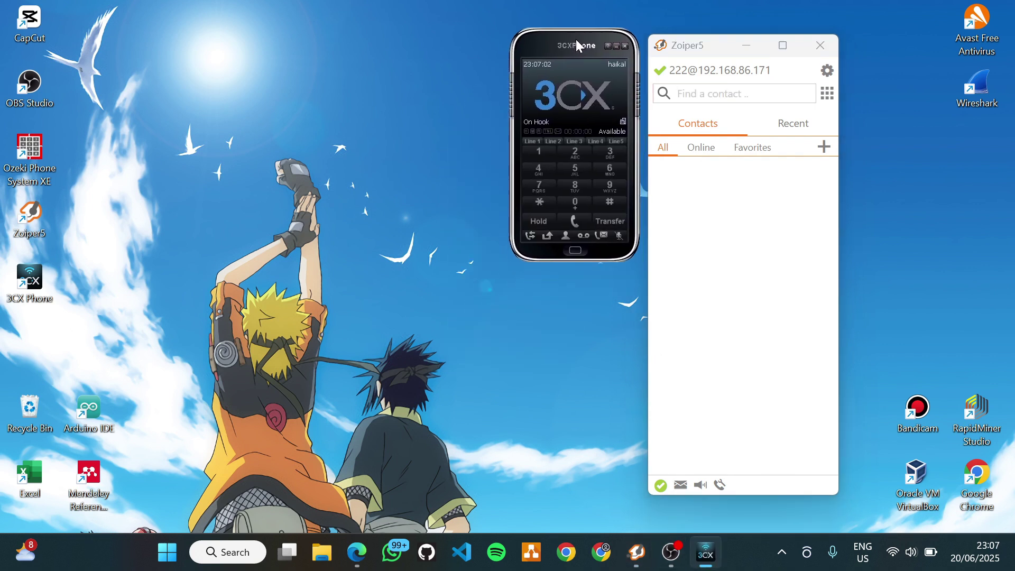
pyautogui.click(366, 544)
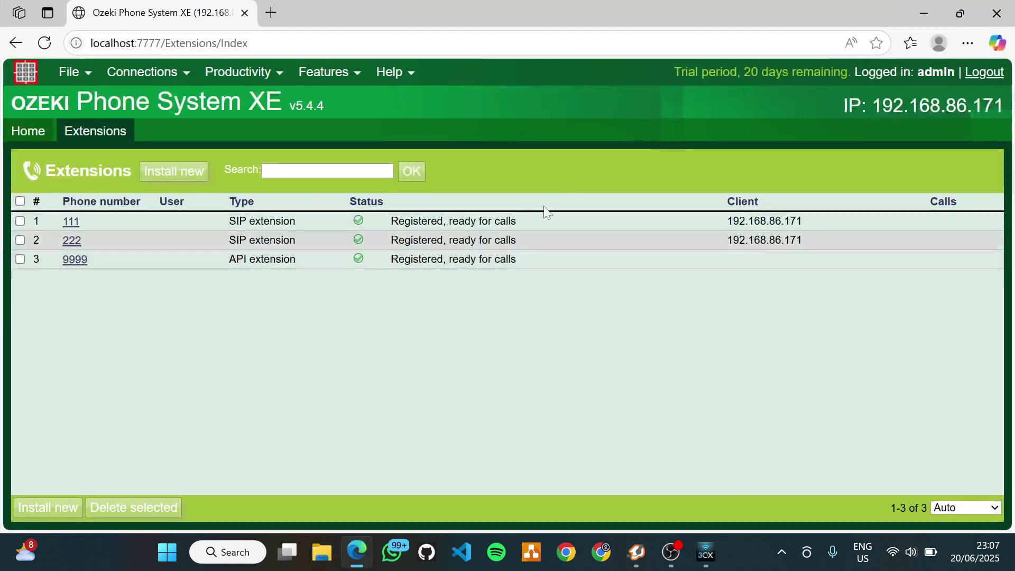
pyautogui.moveTo(975, 12)
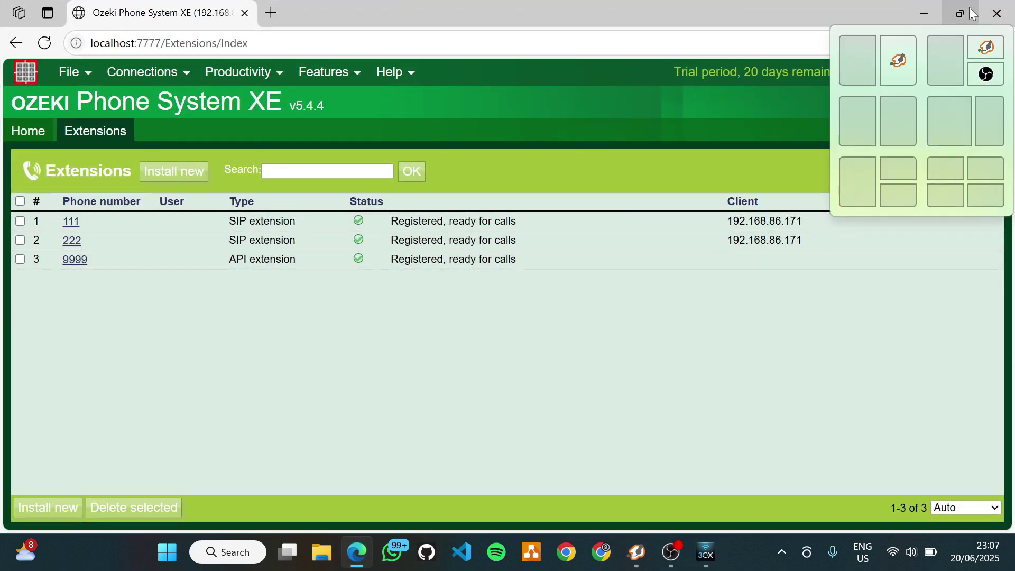
pyautogui.click(867, 77)
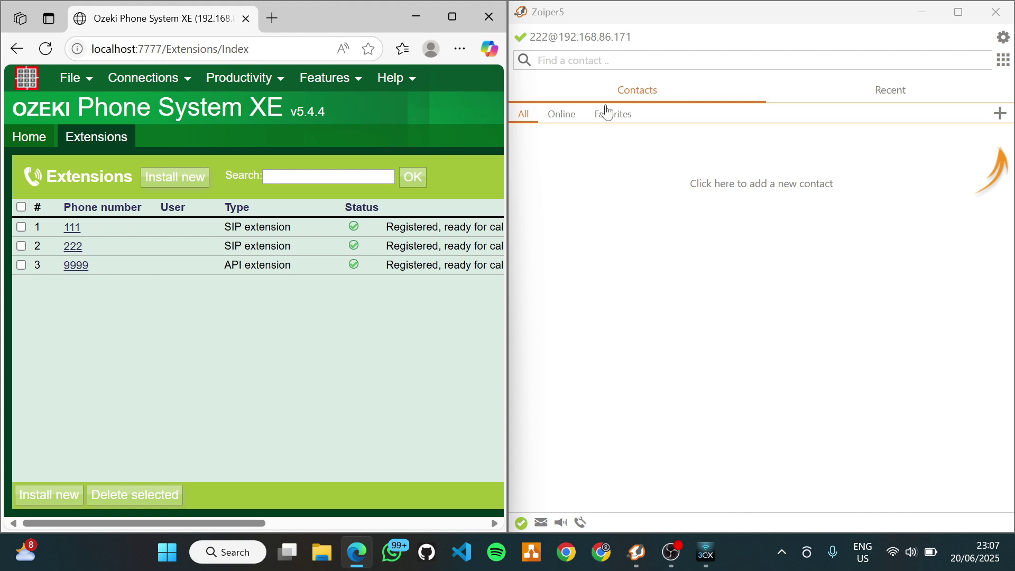
pyautogui.moveTo(465, 11)
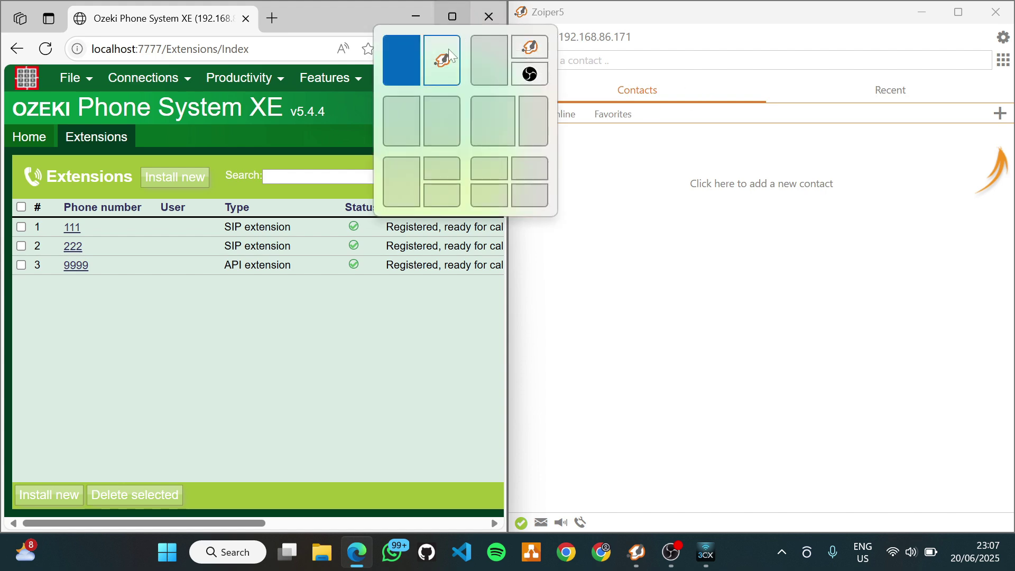
pyautogui.click(449, 90)
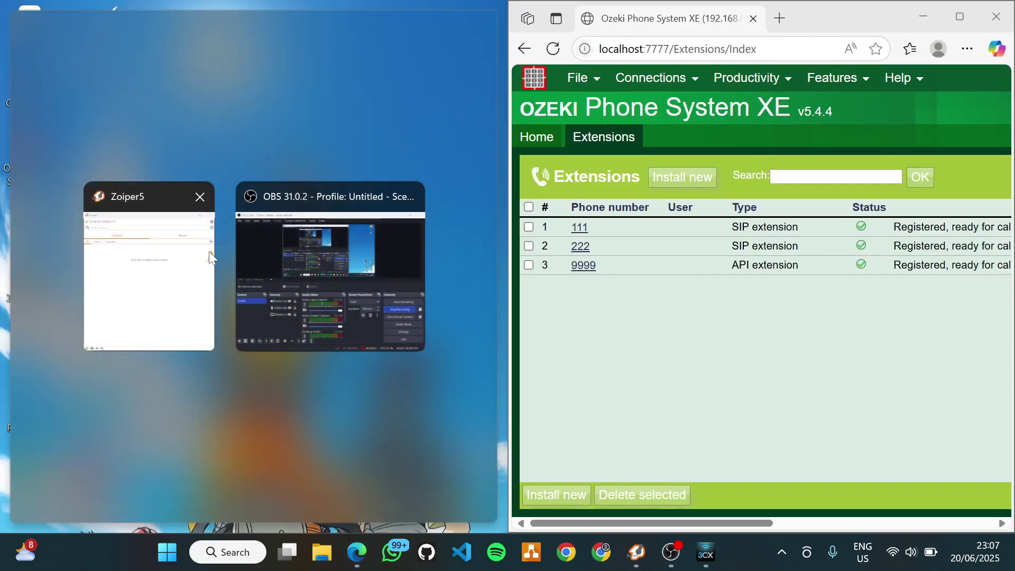
pyautogui.click(270, 40)
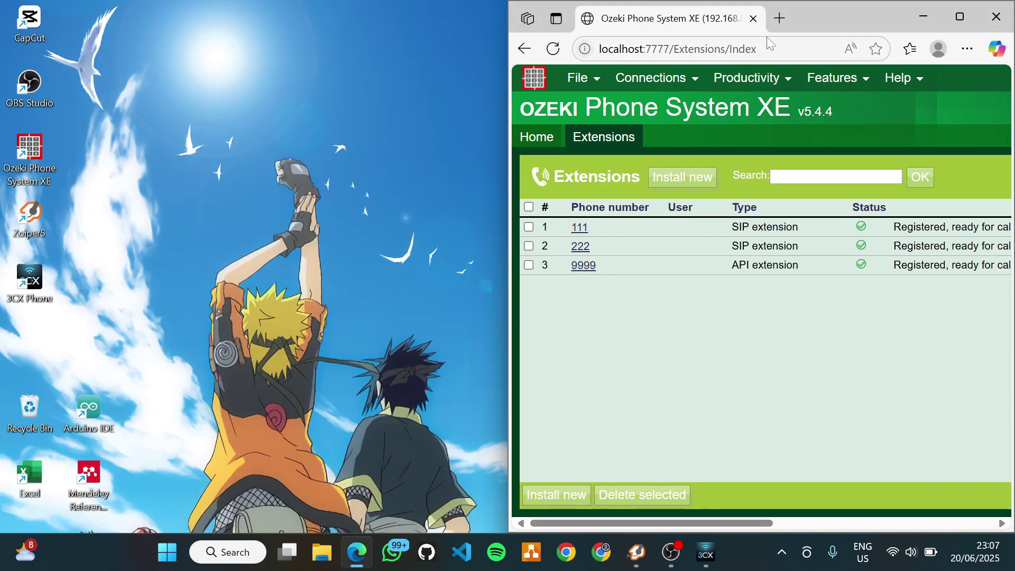
pyautogui.moveTo(799, 18); pyautogui.dragTo(293, 7)
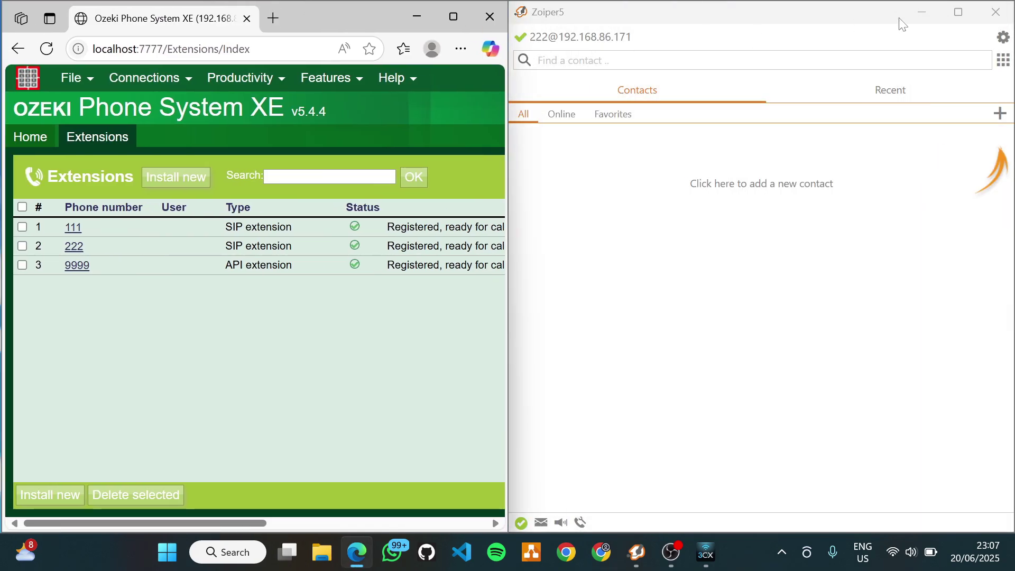
# - Resize Zoiper5, move 3CX Phone, and maximize the Ozeki Extensions page showing 111 and 222 registered
pyautogui.click(957, 11)
pyautogui.click(958, 10)
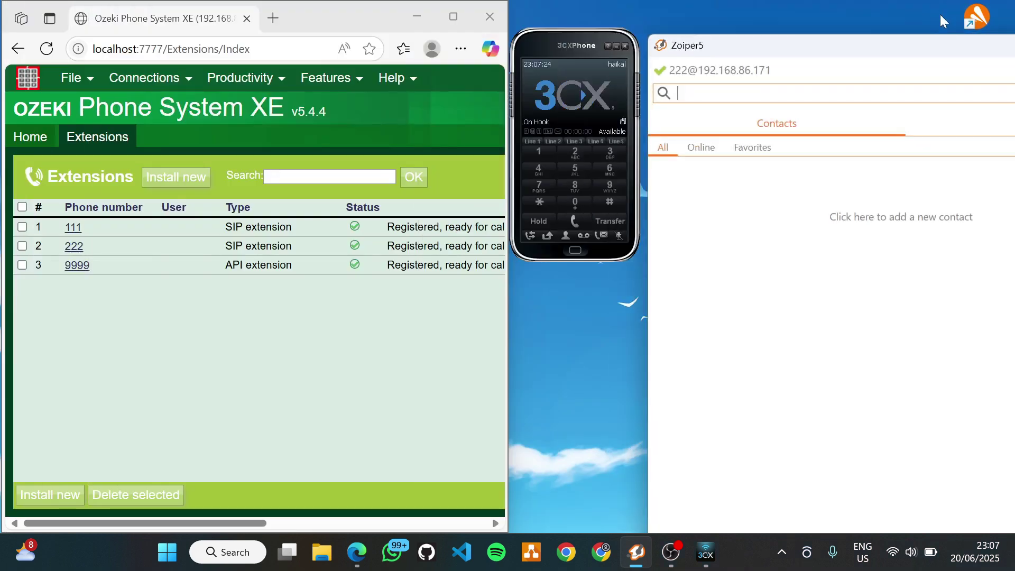
pyautogui.moveTo(901, 51); pyautogui.dragTo(730, 29)
pyautogui.moveTo(477, 156); pyautogui.dragTo(696, 155)
pyautogui.moveTo(548, 39); pyautogui.dragTo(573, 62)
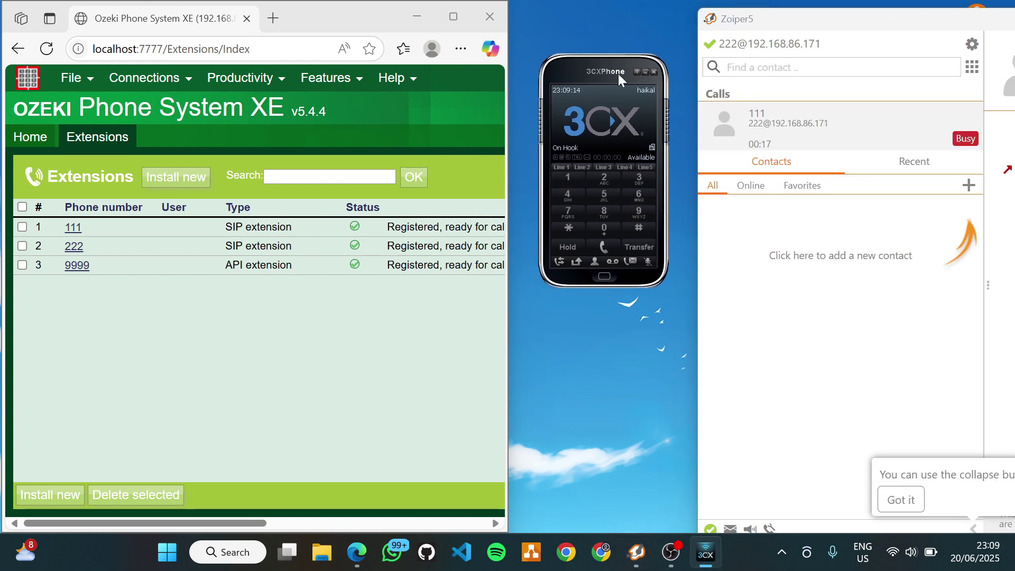
pyautogui.moveTo(603, 72); pyautogui.dragTo(97, 215)
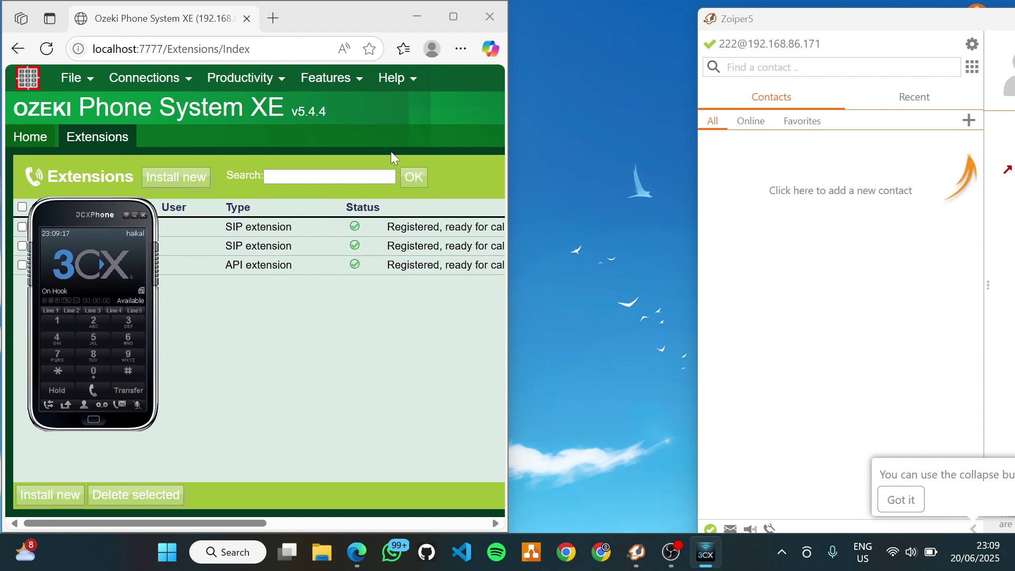
pyautogui.click(453, 17)
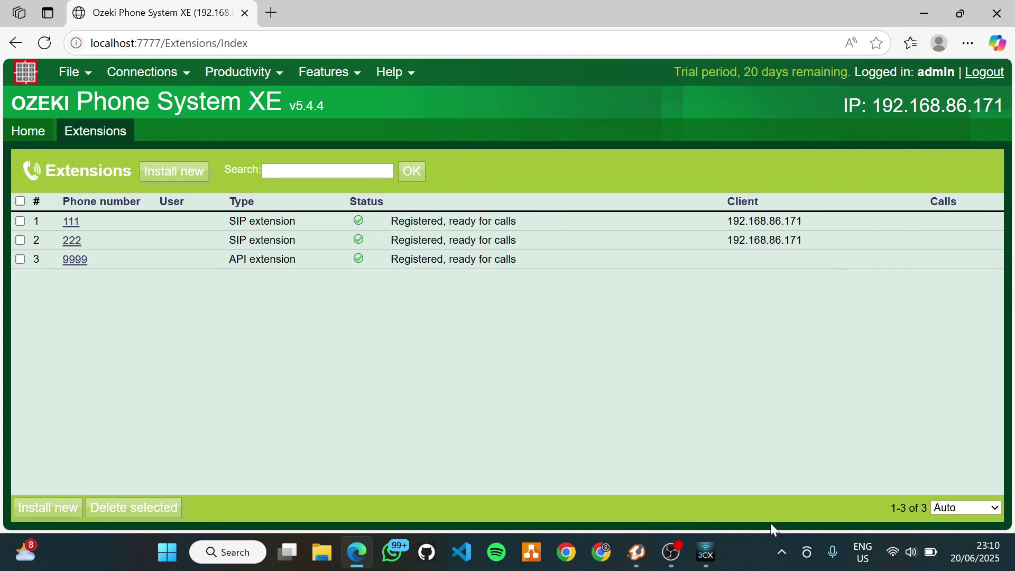
# - From Zoiper5 (extension 222), dial 111 and hang up the ringing call
pyautogui.click(637, 563)
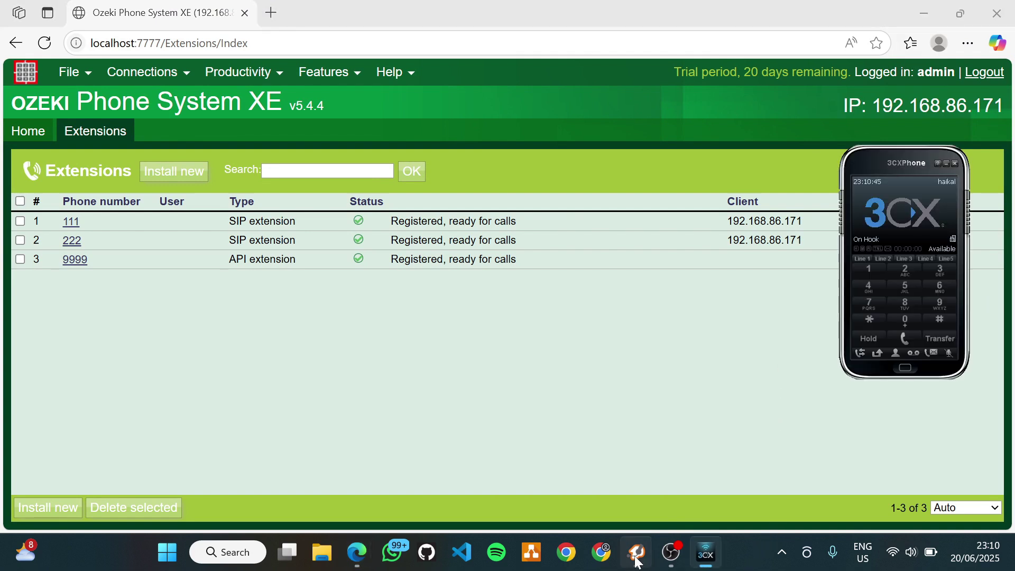
pyautogui.click(637, 562)
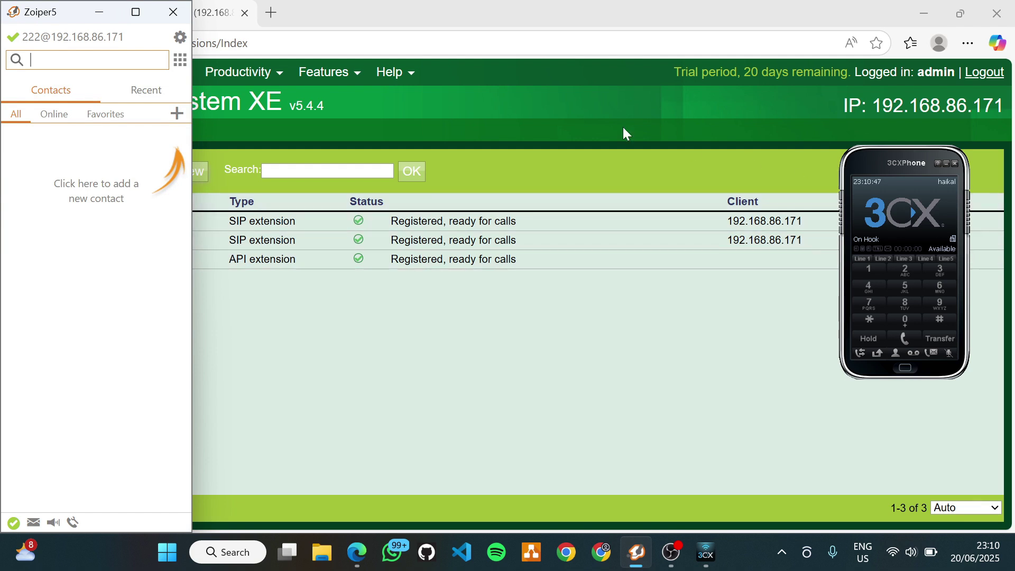
pyautogui.click(176, 68)
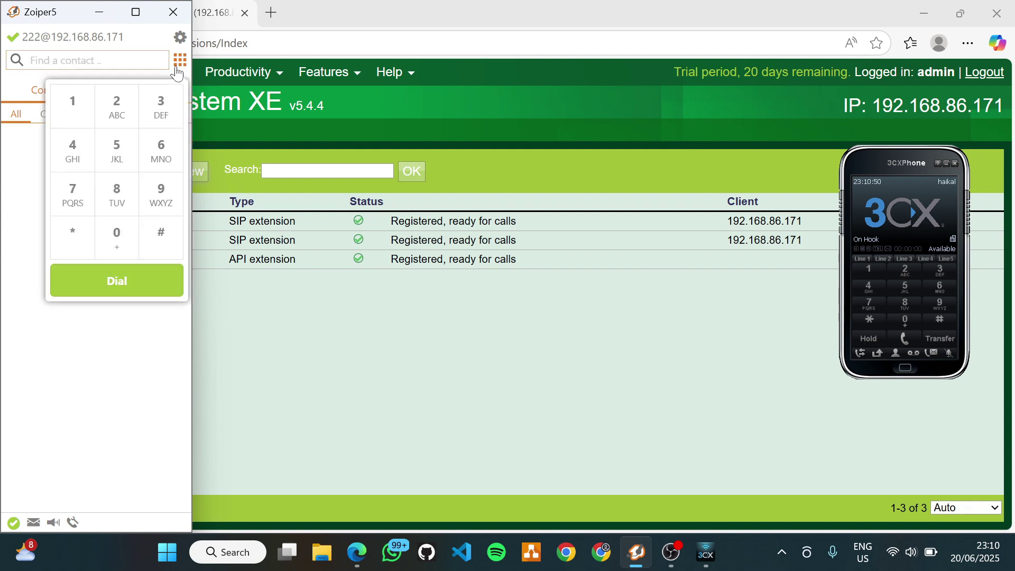
pyautogui.click(94, 121)
pyautogui.click(93, 121)
pyautogui.click(130, 286)
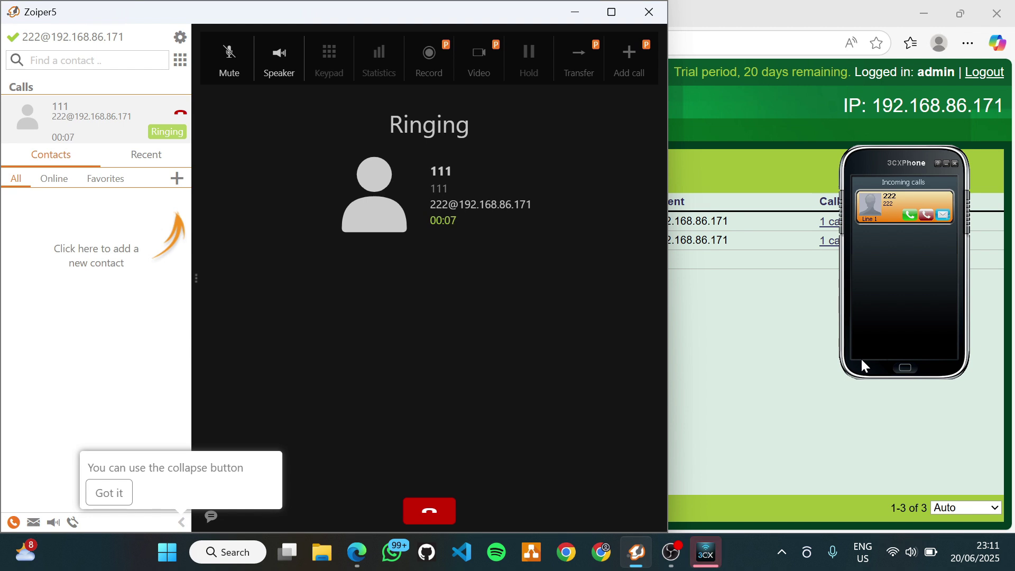
pyautogui.click(423, 520)
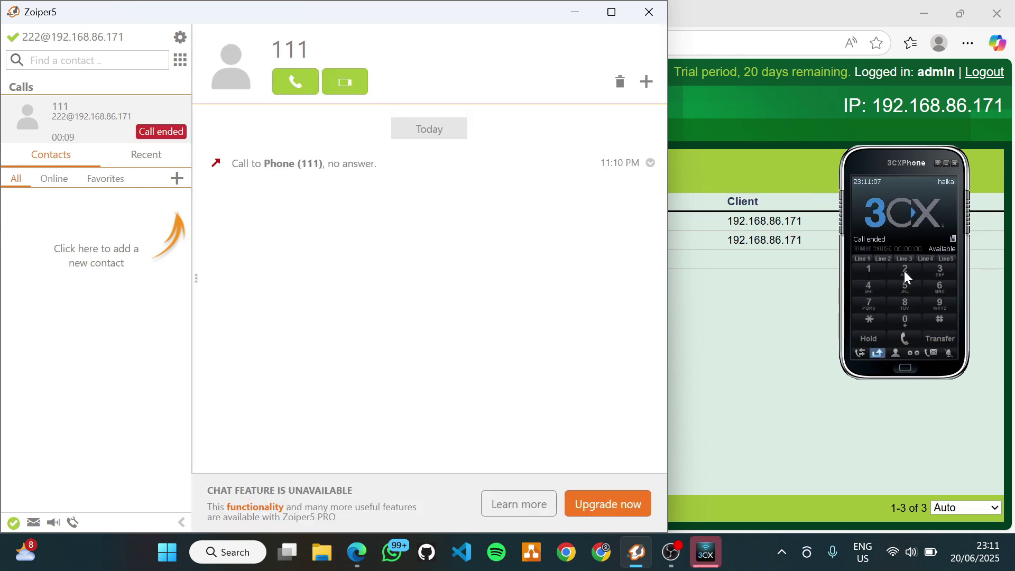
# - From 3CXPhone (extension 111), call 222 and end the call
pyautogui.click(904, 271)
pyautogui.click(903, 271)
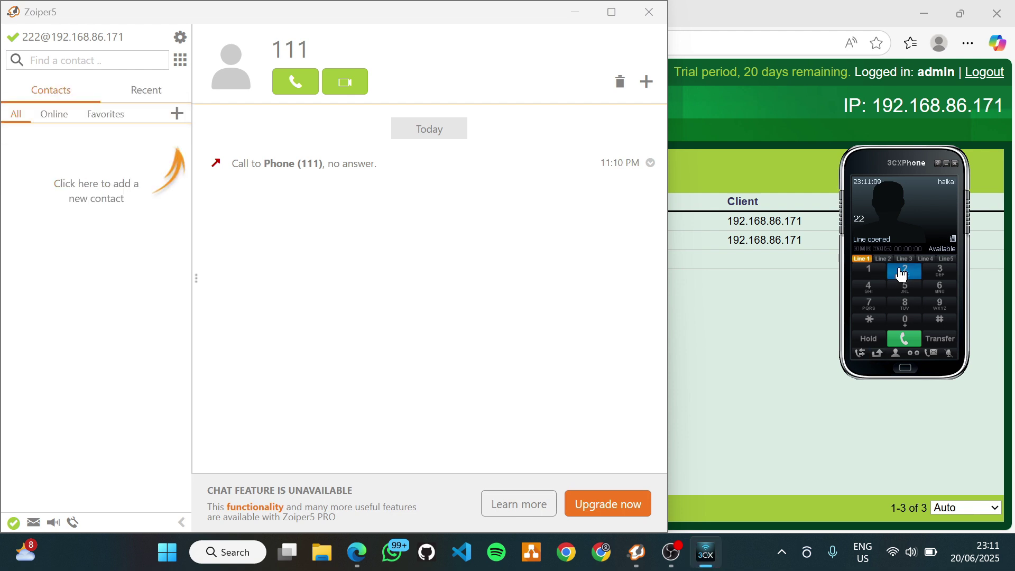
pyautogui.click(902, 272)
pyautogui.click(899, 338)
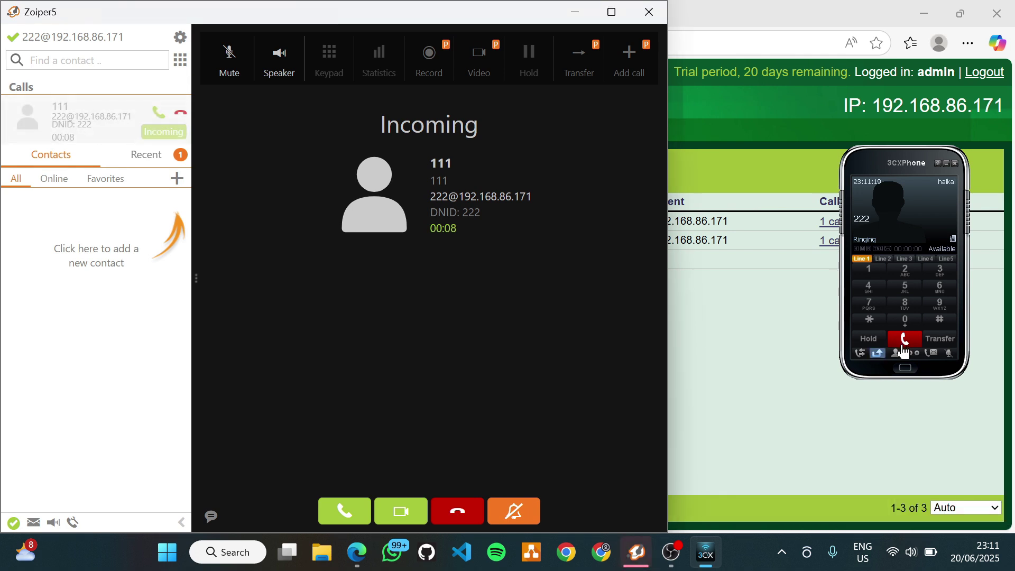
pyautogui.click(904, 344)
pyautogui.click(791, 331)
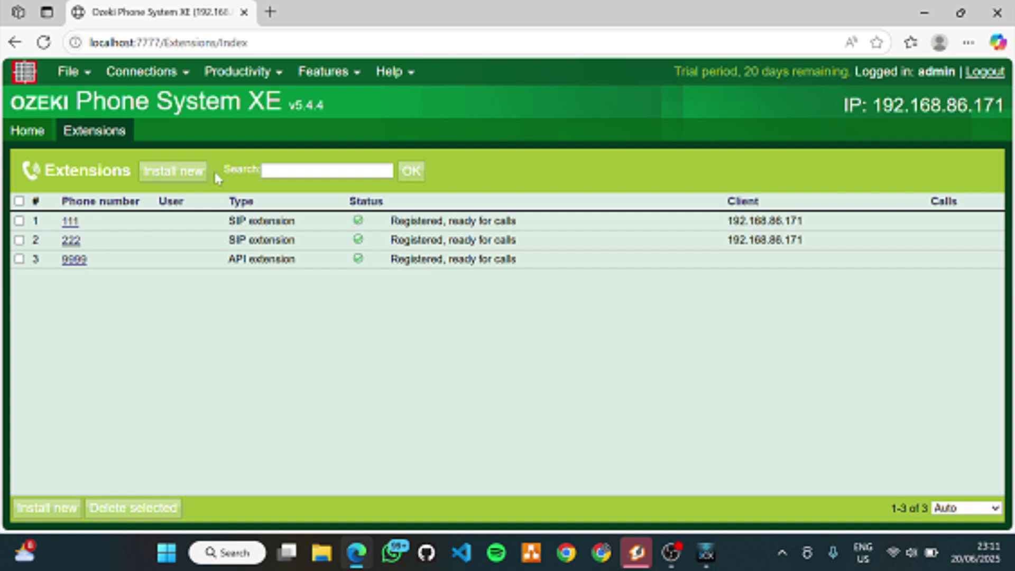
# - Install SIP extension 333 with a password, then return to the Extensions list
pyautogui.click(175, 175)
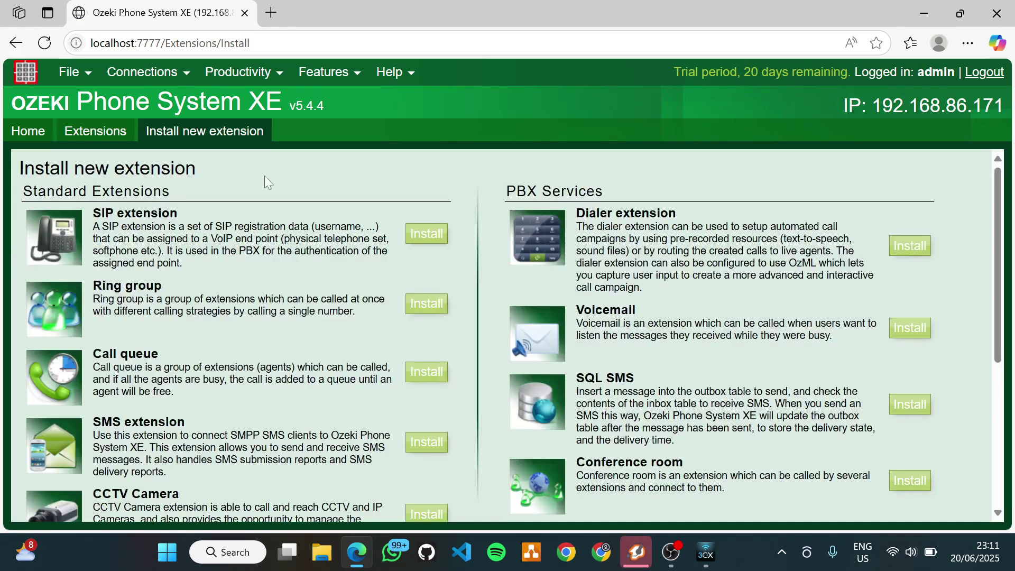
pyautogui.click(426, 233)
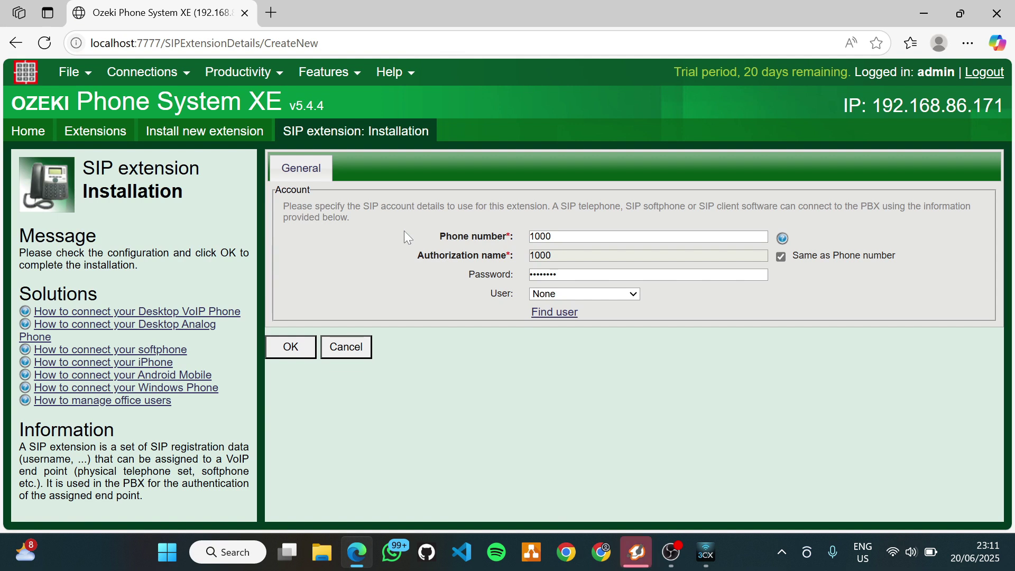
pyautogui.doubleClick(585, 236)
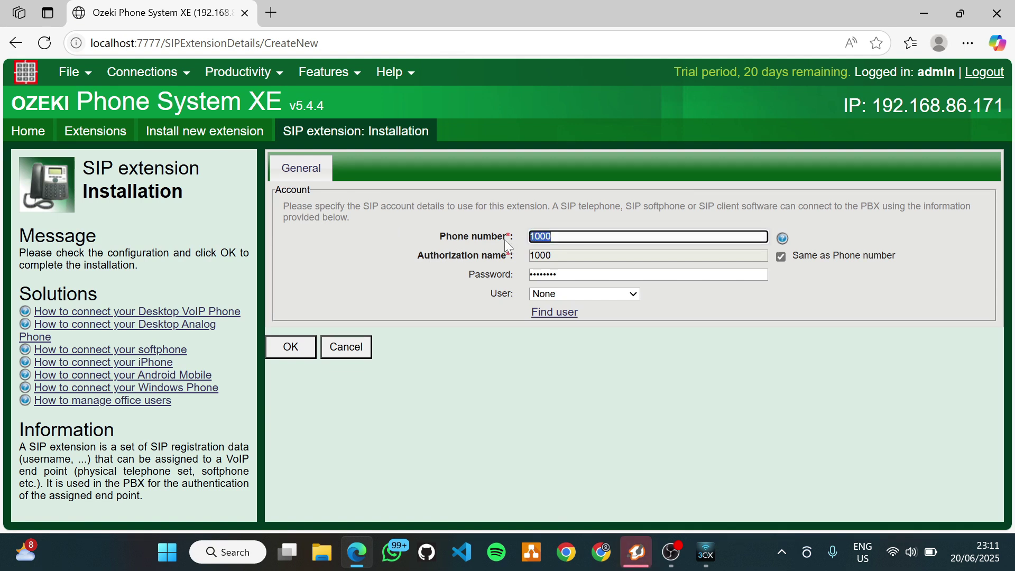
pyautogui.press('BackSpace')
pyautogui.write('333')
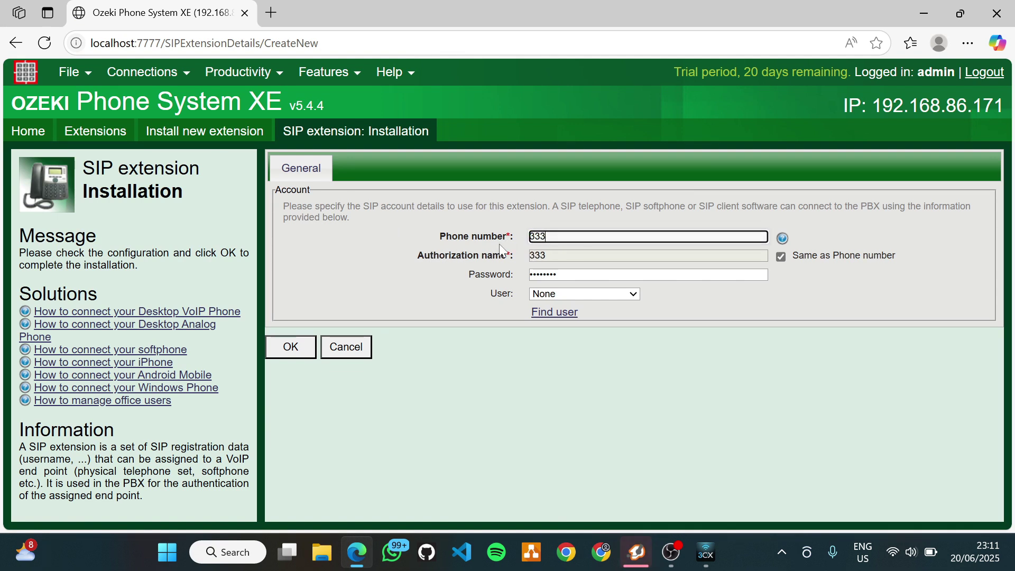
pyautogui.press('Tab')
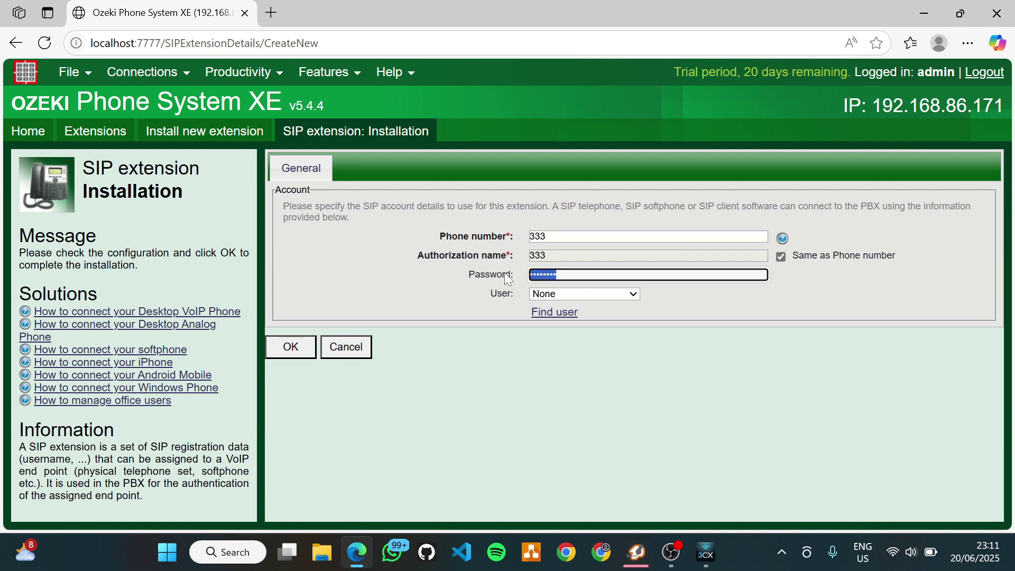
pyautogui.write('333')
pyautogui.click(293, 347)
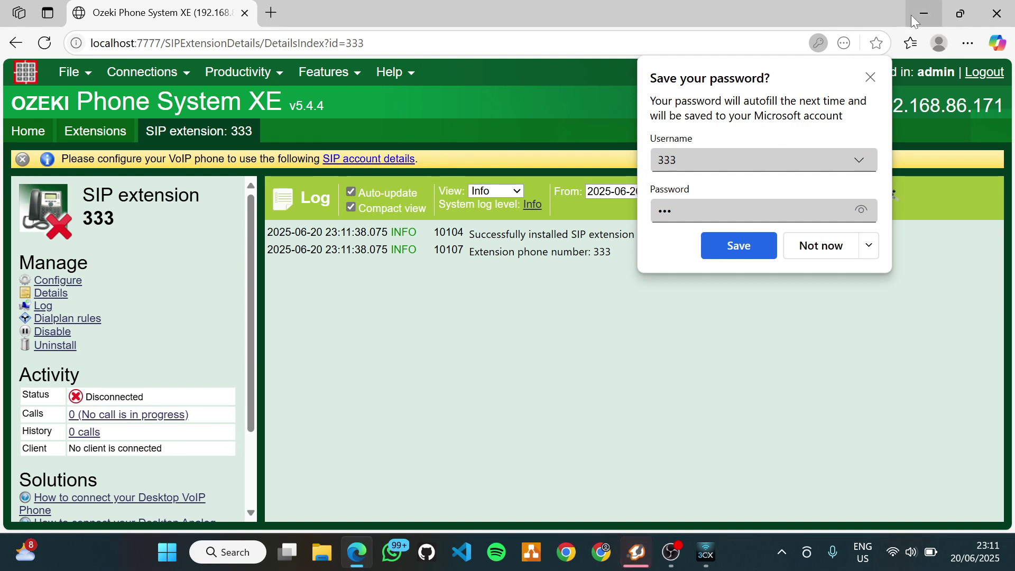
pyautogui.click(143, 72)
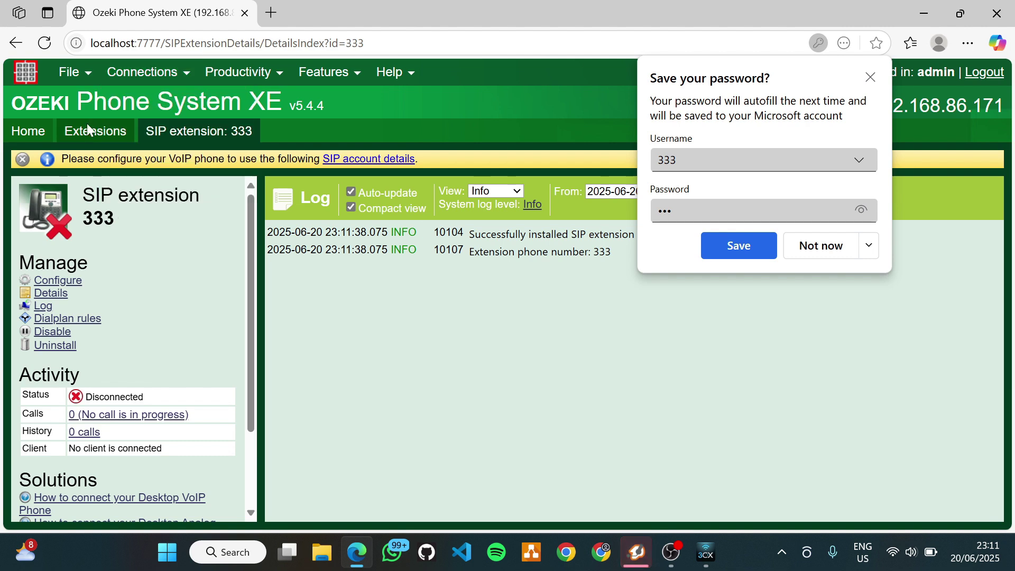
pyautogui.click(90, 130)
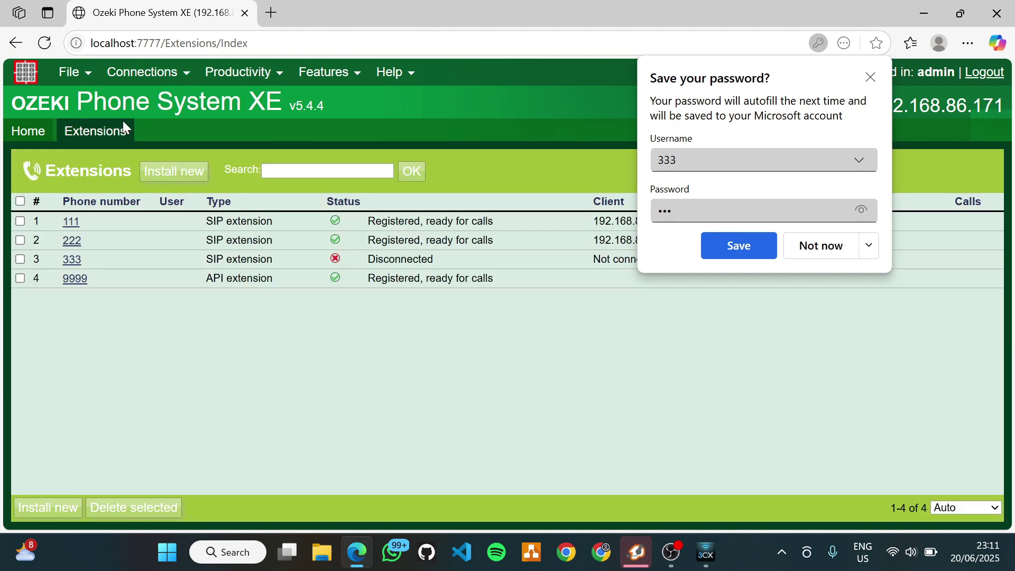